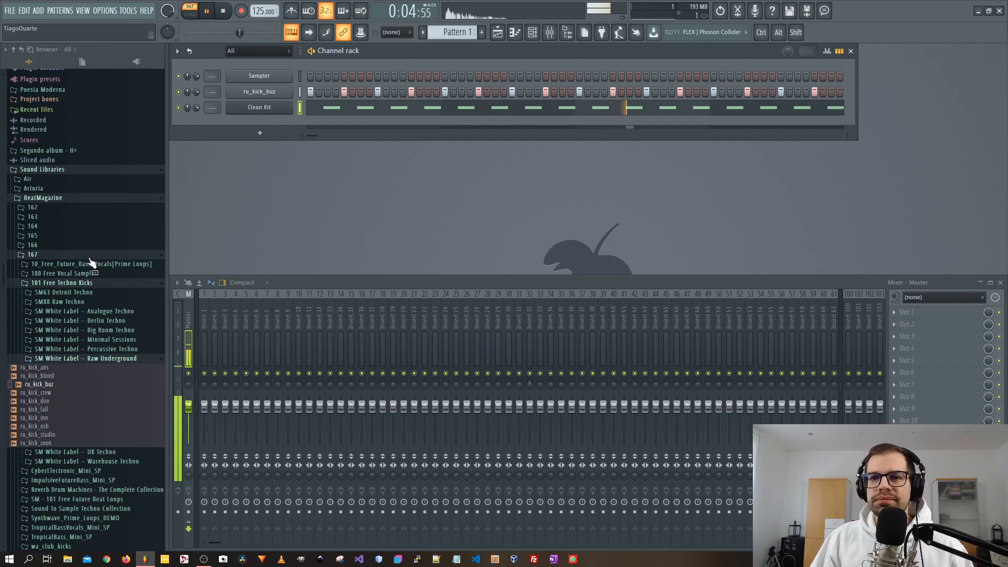
Collapse the open Sound Libraries folders in the browser.
click(90, 283)
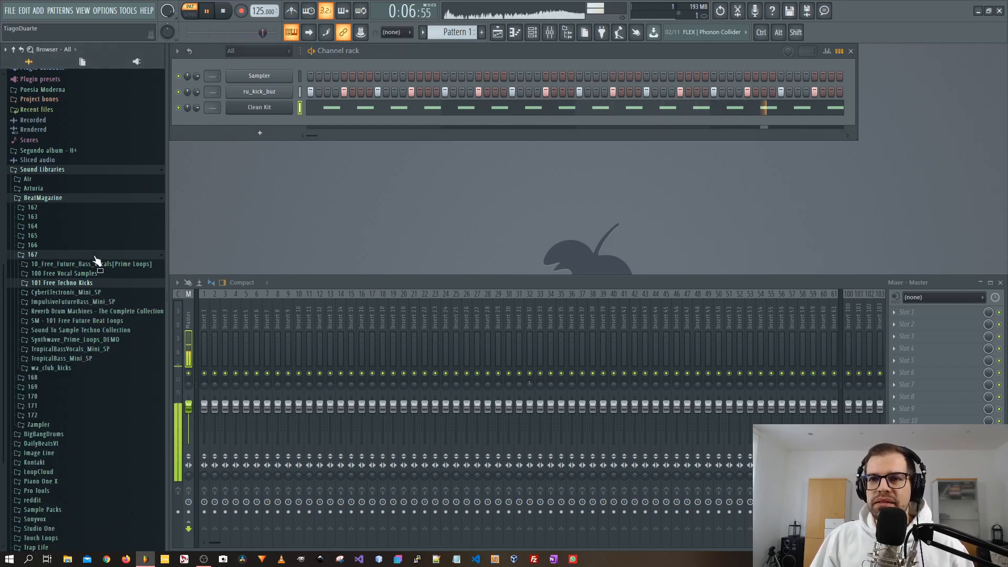
click(67, 255)
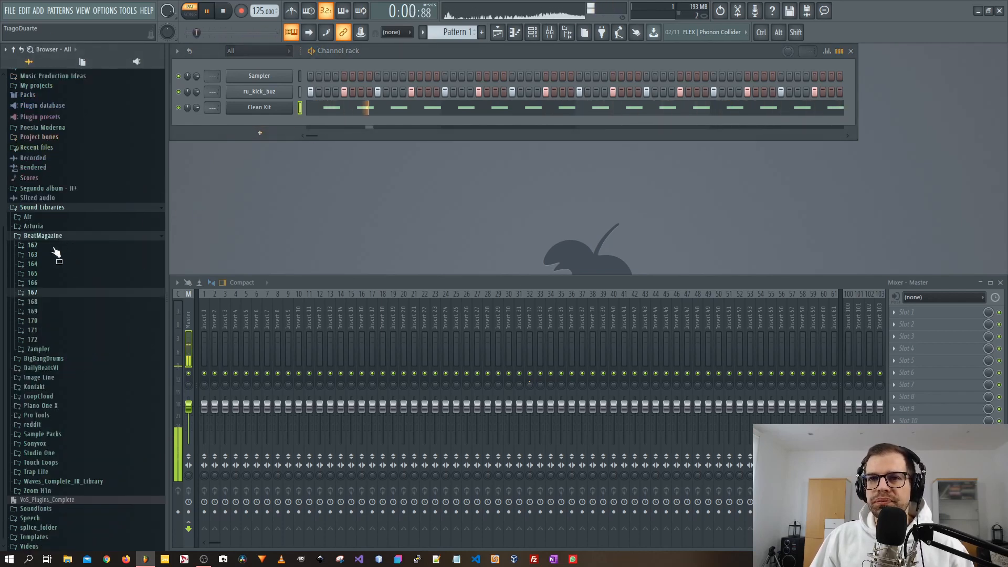
click(67, 238)
click(75, 320)
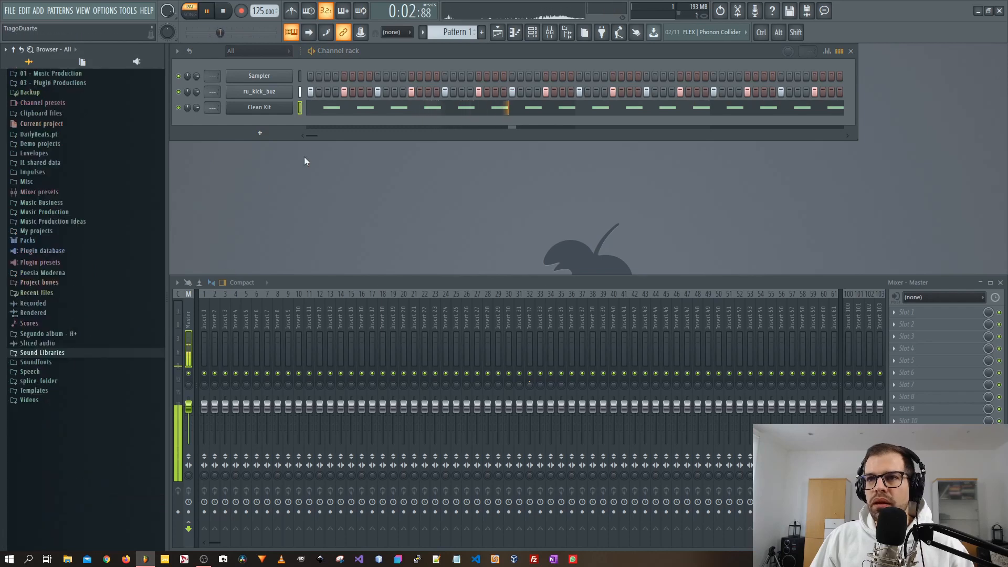
Add a new Zampler instrument channel to the channel rack.
click(259, 133)
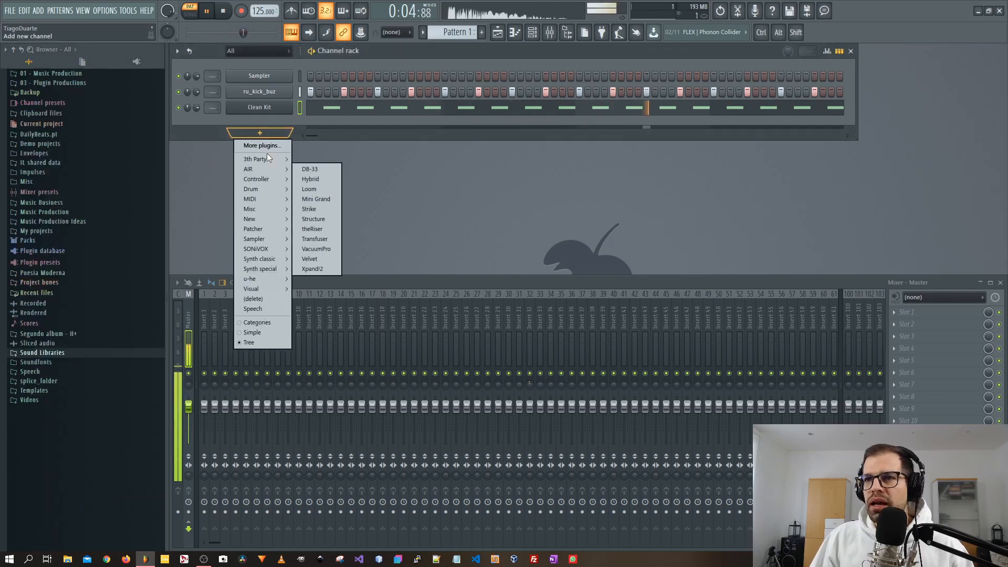
mouse_move(265, 159)
click(330, 289)
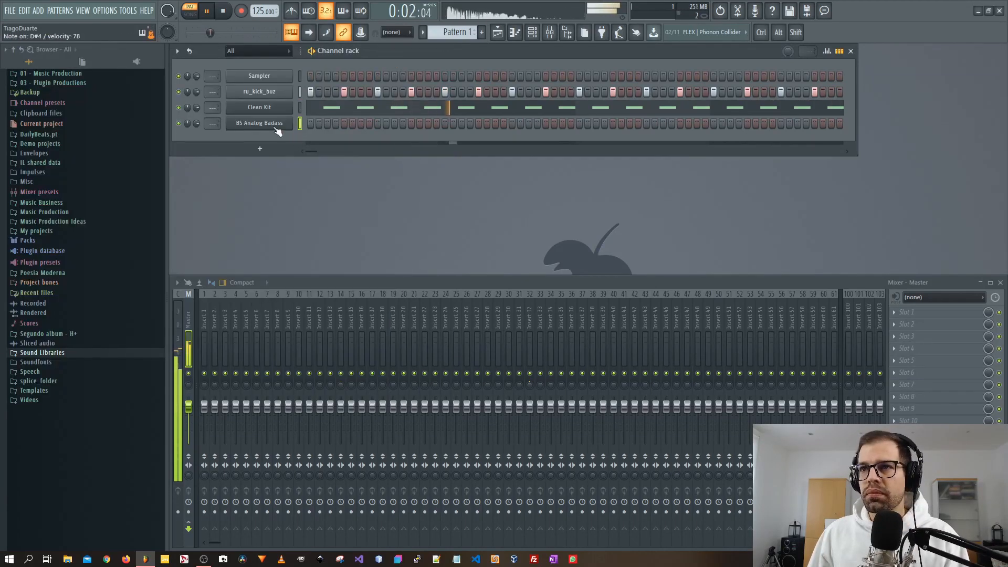
Open the new channel's piano roll and draw one D#4 note spanning four bars.
right_click(270, 122)
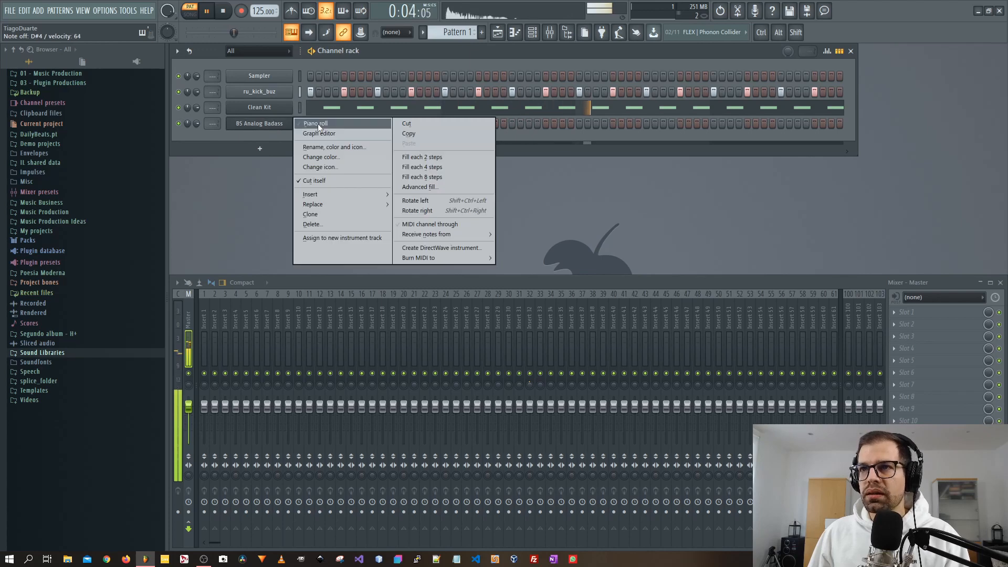
click(317, 124)
click(229, 229)
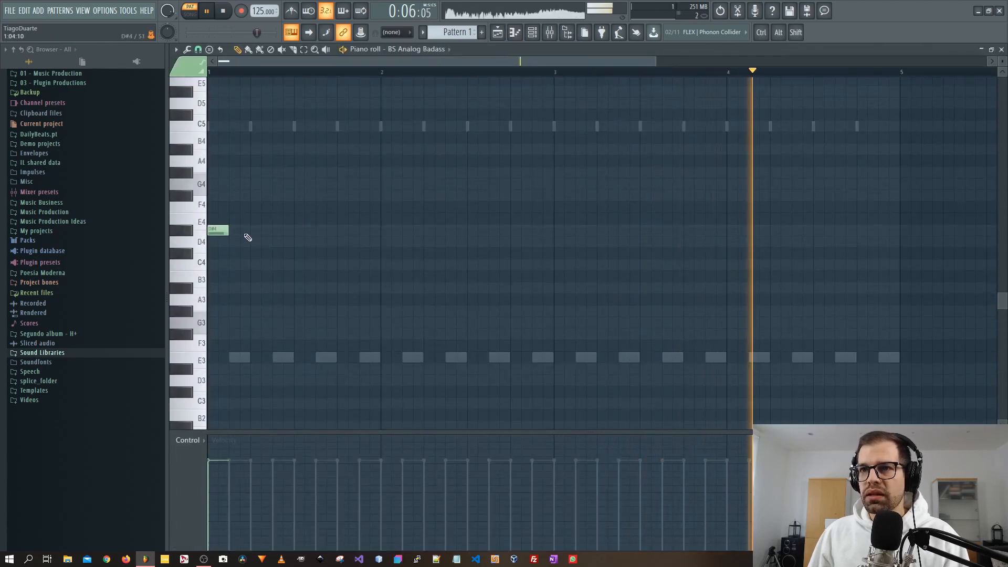
drag(228, 230, 901, 251)
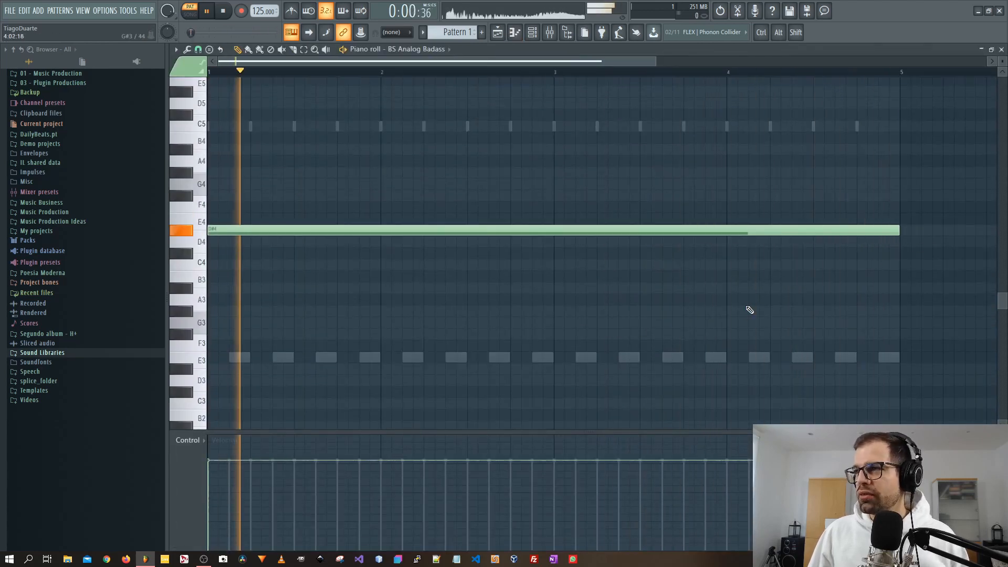
Route the ru_kick_buz, Clean Kit and bass channels to mixer inserts 2, 3 and 4.
key(Escape)
scroll(212, 123, up, 4)
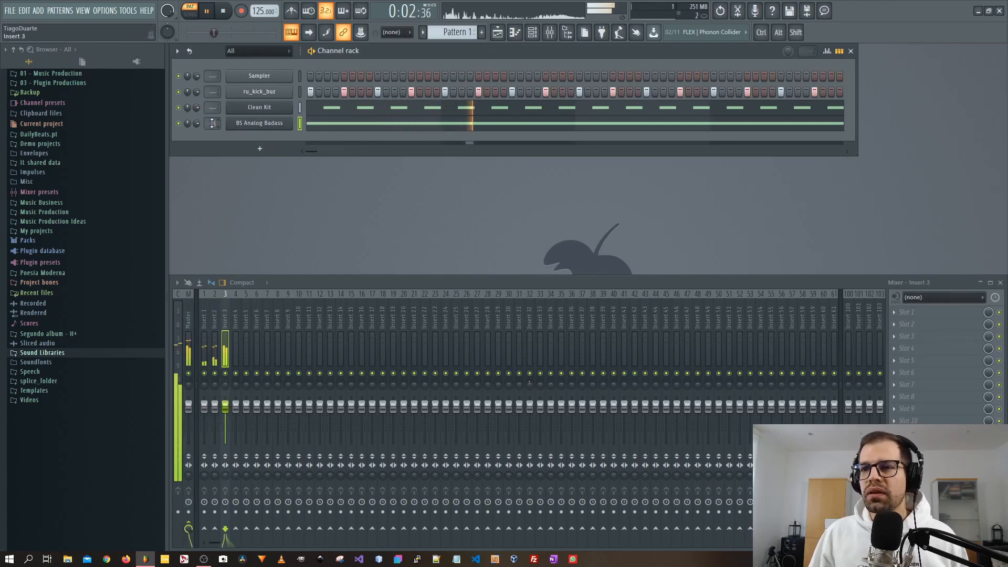
scroll(218, 94, up, 2)
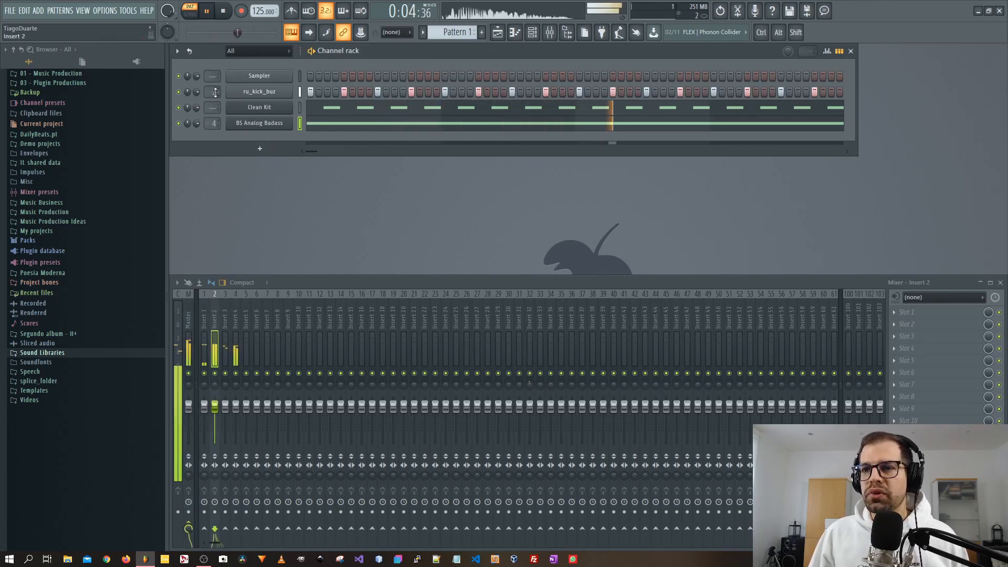
scroll(214, 108, up, 1)
scroll(215, 108, up, 2)
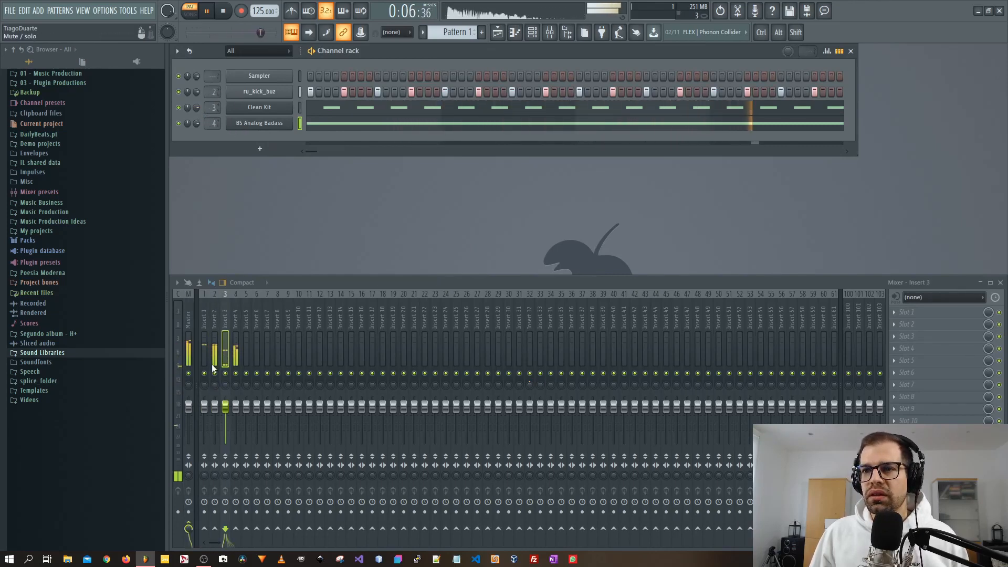
Rename mixer insert 2 as Kick and insert 3 as HH.
double_click(217, 323)
text(Kick)
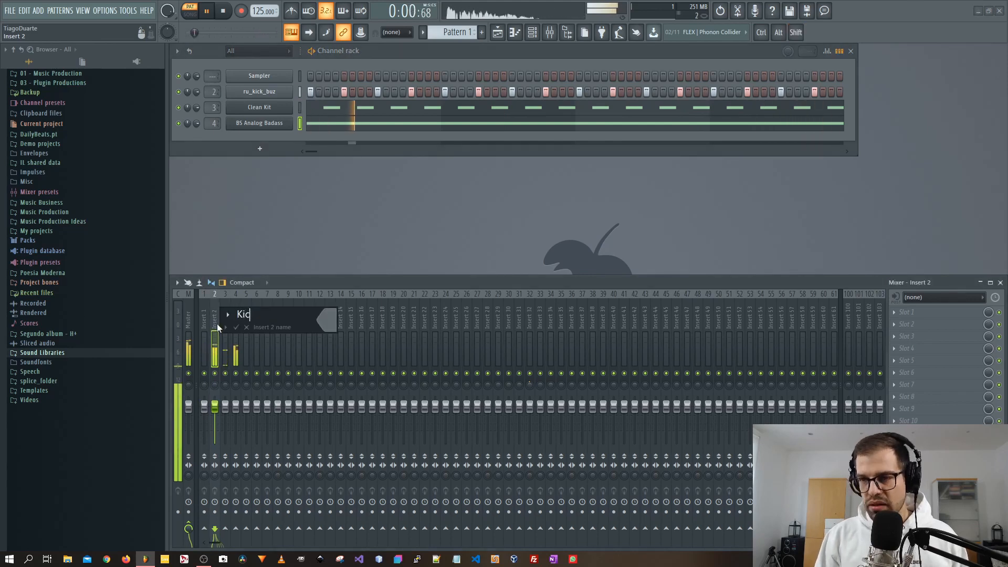
key(Return)
double_click(223, 324)
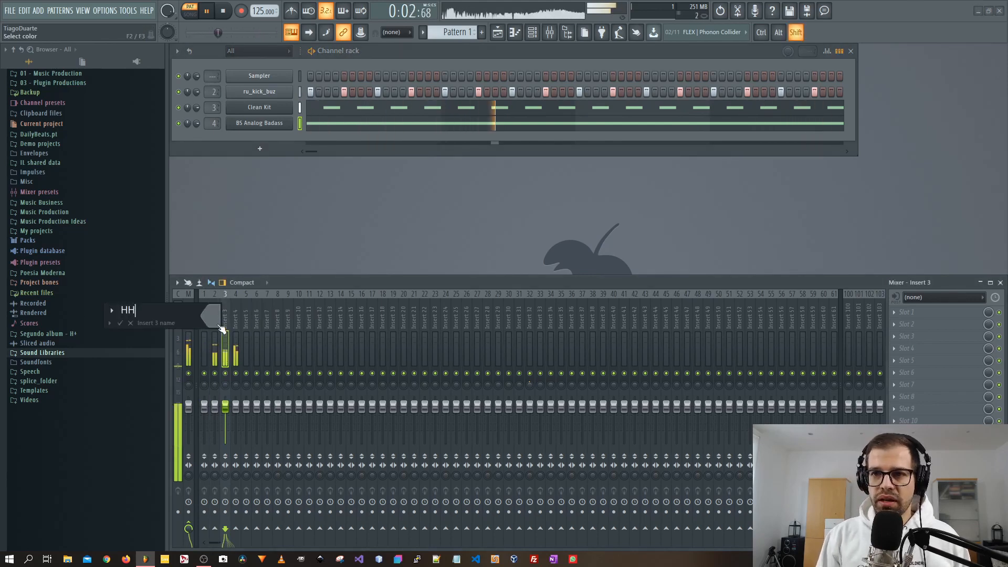
text(HH)
key(Return)
Rename mixer insert 4 as Bass.
key(Right)
key(F2)
text(B)
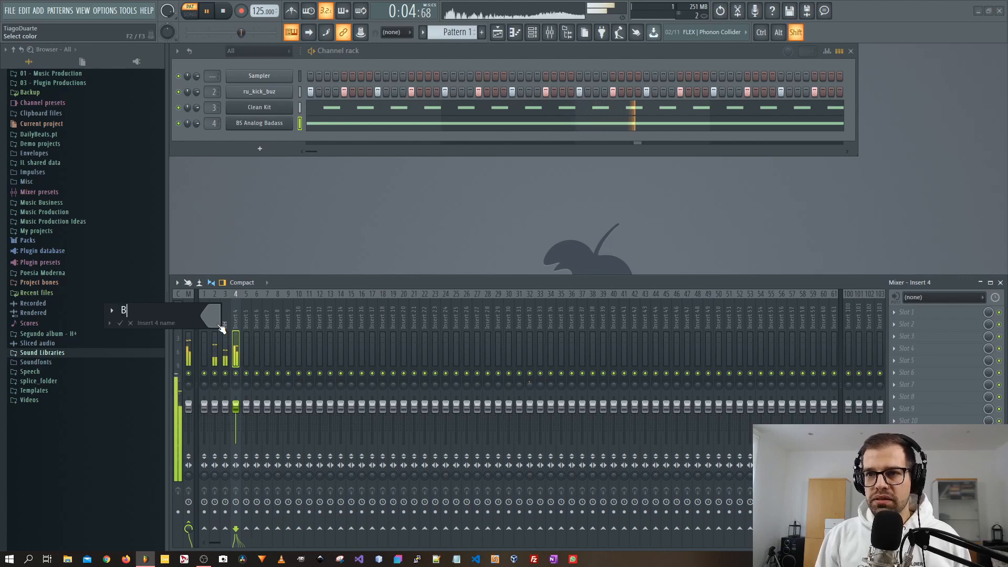
text(ass)
key(Return)
Move the Bass insert one slot right and name the freed insert 4 Pump.
key(Right)
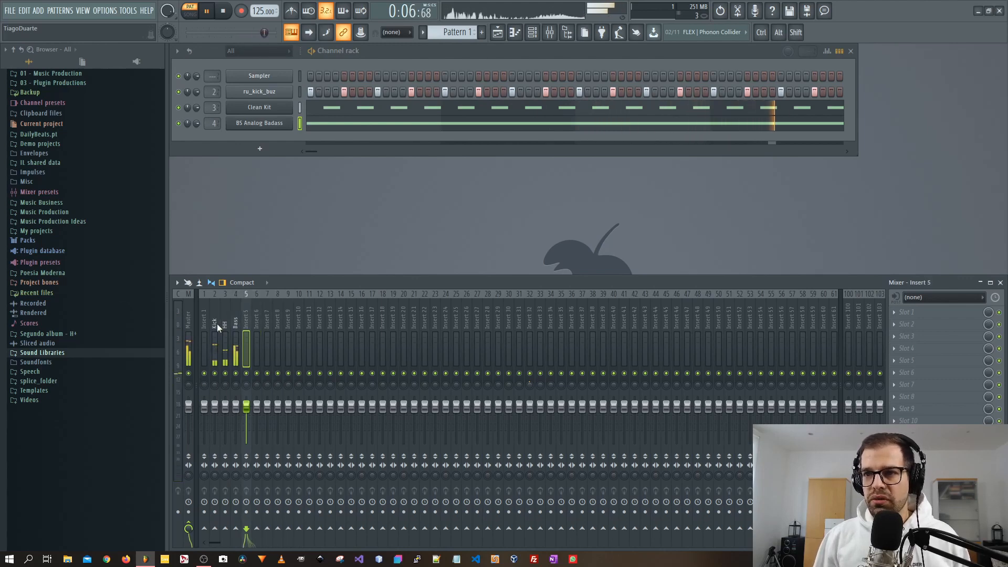
key(alt+Left)
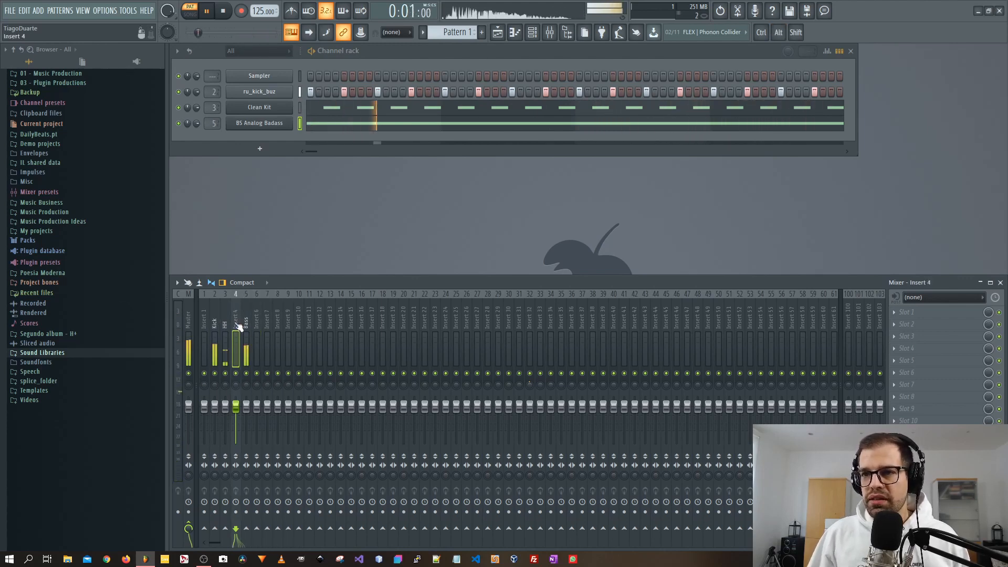
key(F2)
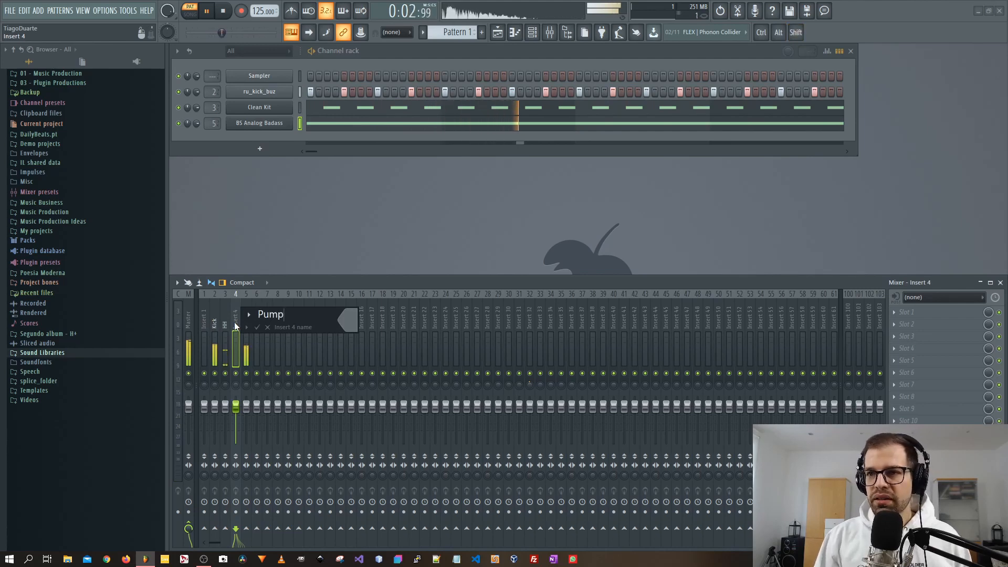
key(Return)
Lower the Bass insert's volume fader slightly.
click(242, 325)
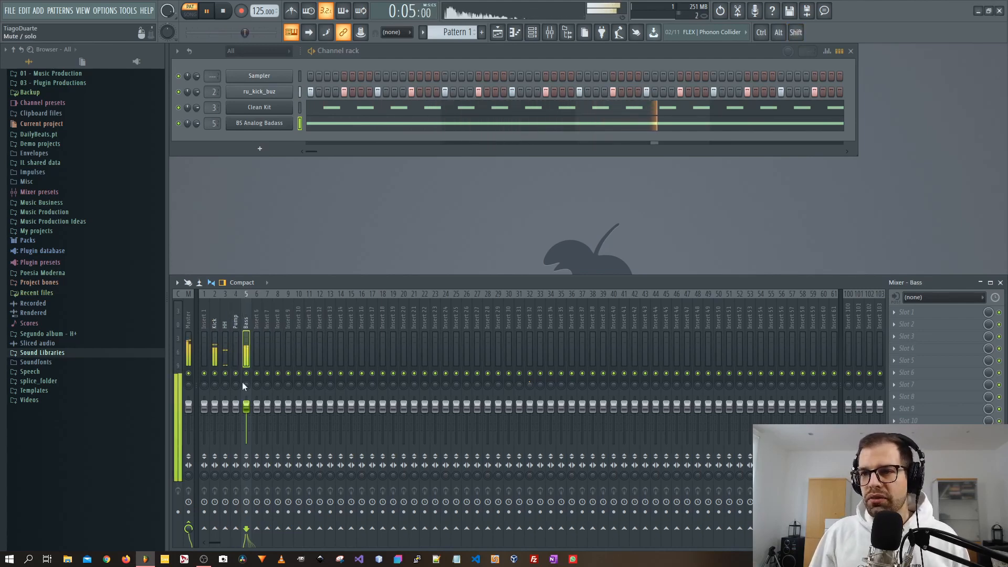
drag(246, 406, 246, 420)
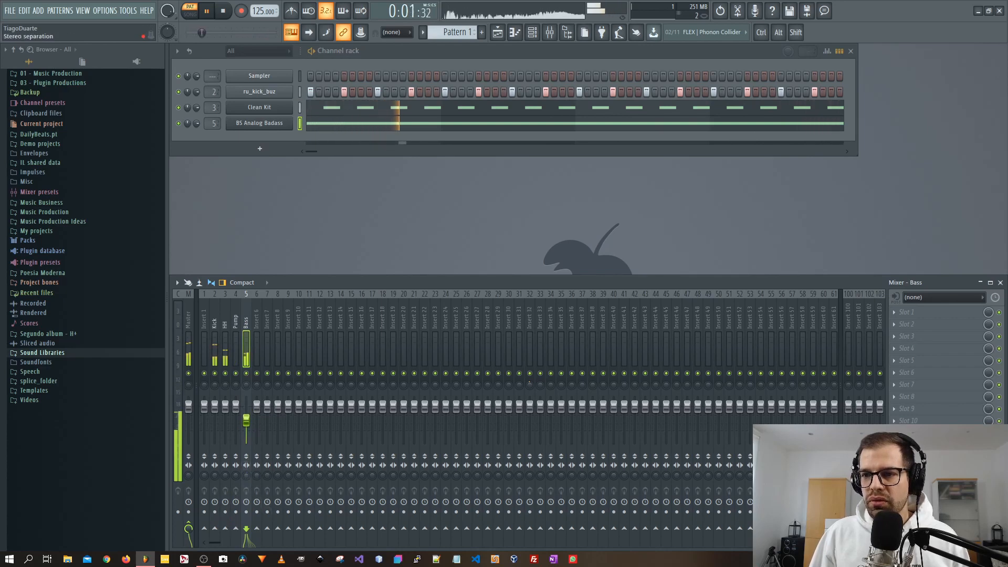
Add a second Zampler instrument channel to the channel rack.
click(259, 148)
mouse_move(256, 195)
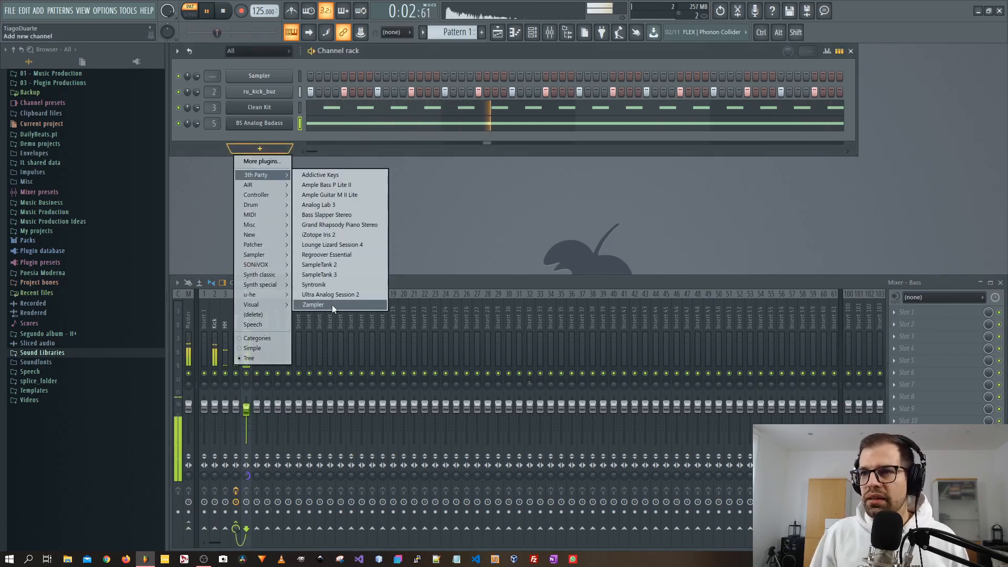
click(213, 165)
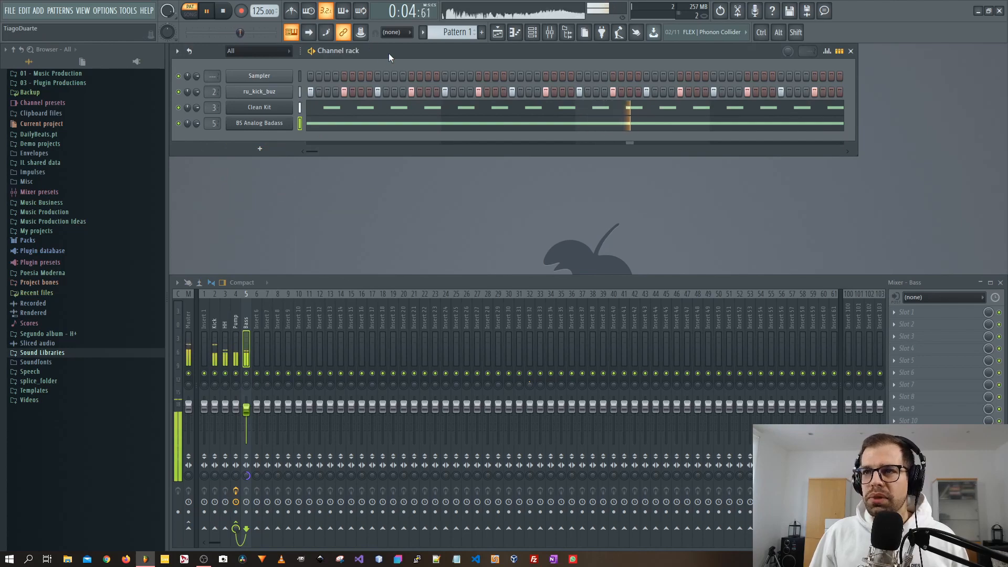
key(alt)
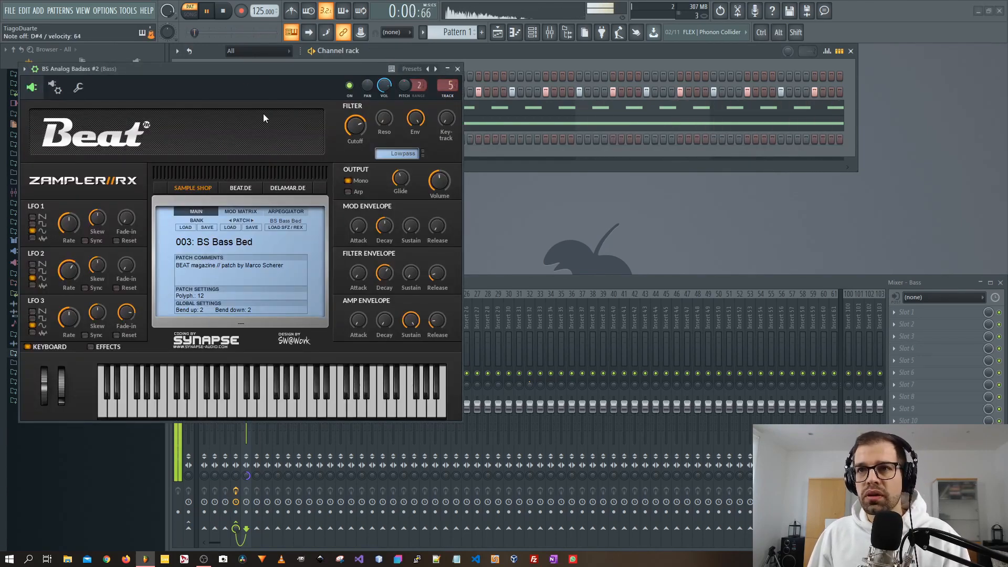
drag(237, 77, 502, 199)
Switch the second Zampler's patch to 004: BS Bomber and close its window.
key(F7)
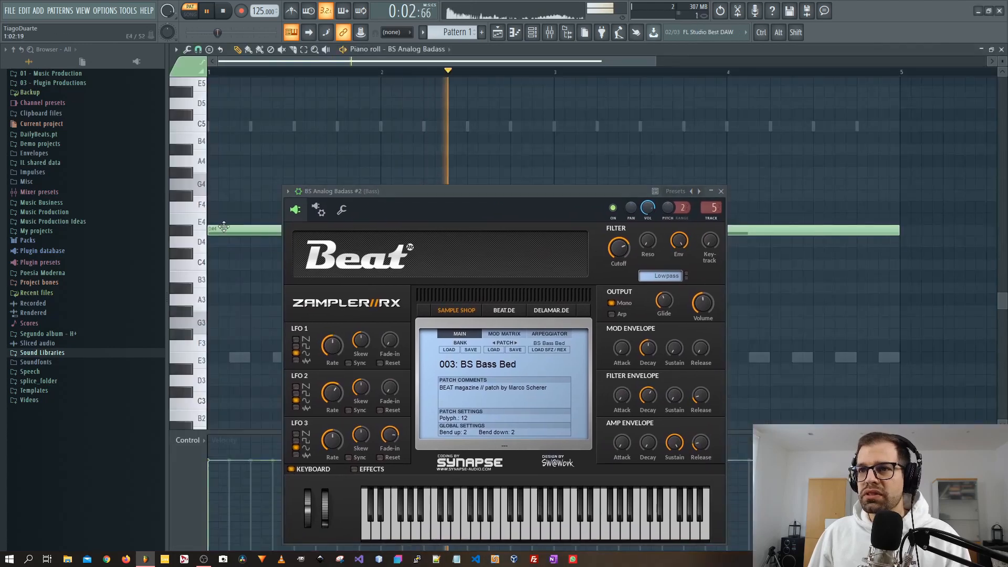
key(F7)
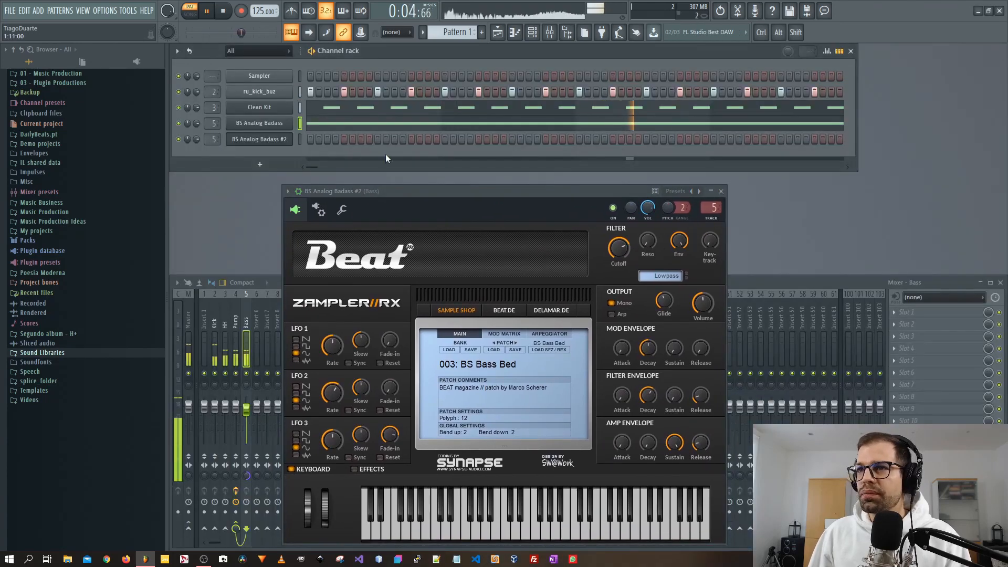
drag(402, 198, 345, 150)
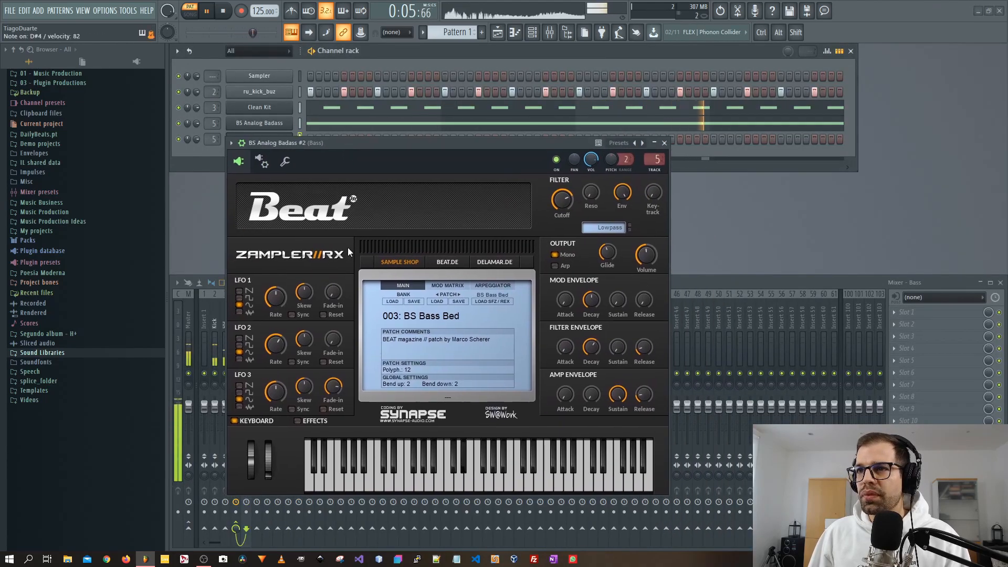
click(459, 295)
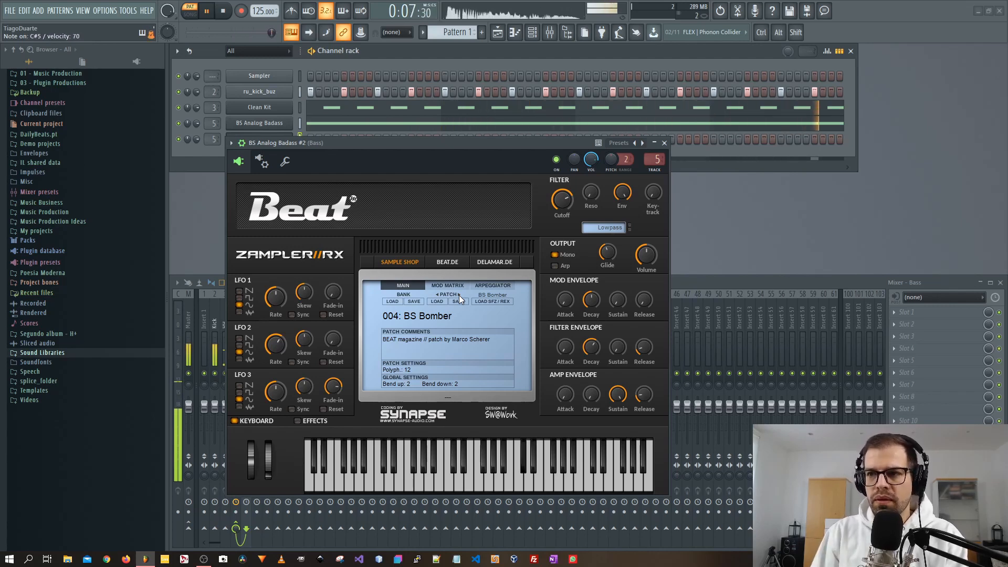
click(664, 142)
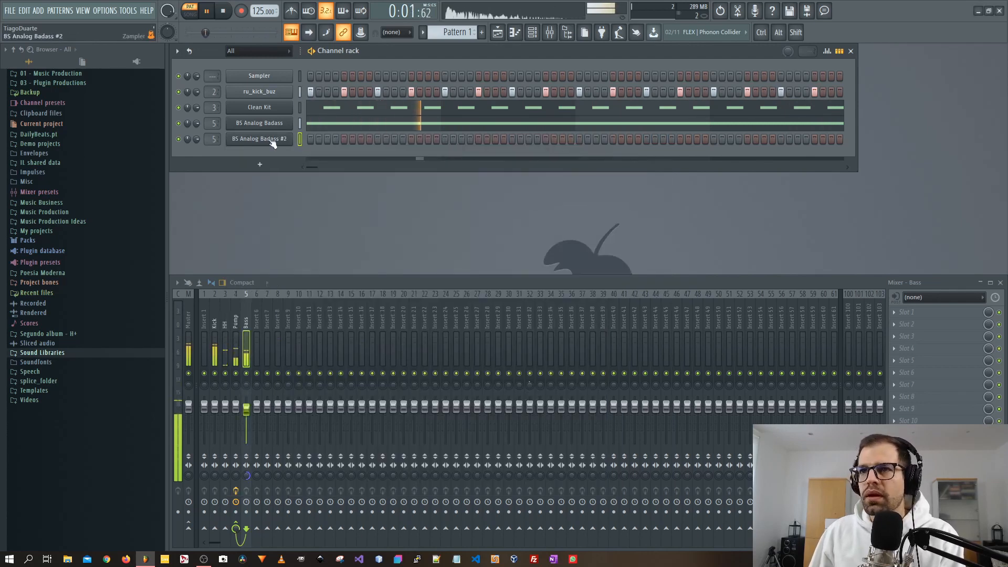
Open the second Zampler channel's piano roll and draw a pattern of short repeating notes.
right_click(270, 139)
click(320, 142)
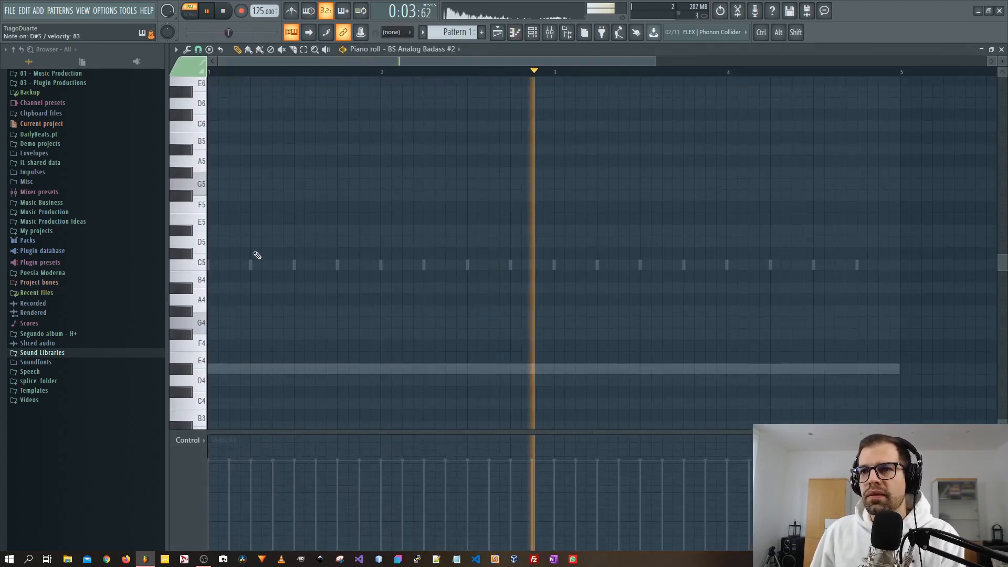
click(236, 230)
drag(919, 231, 231, 214)
click(277, 230)
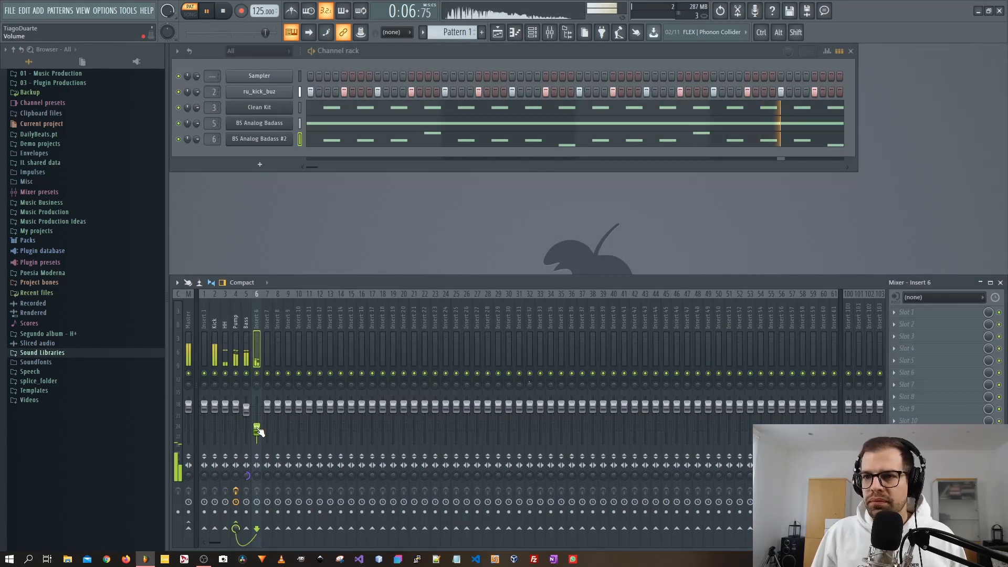
Rename mixer insert 6 as High Bass.
double_click(257, 318)
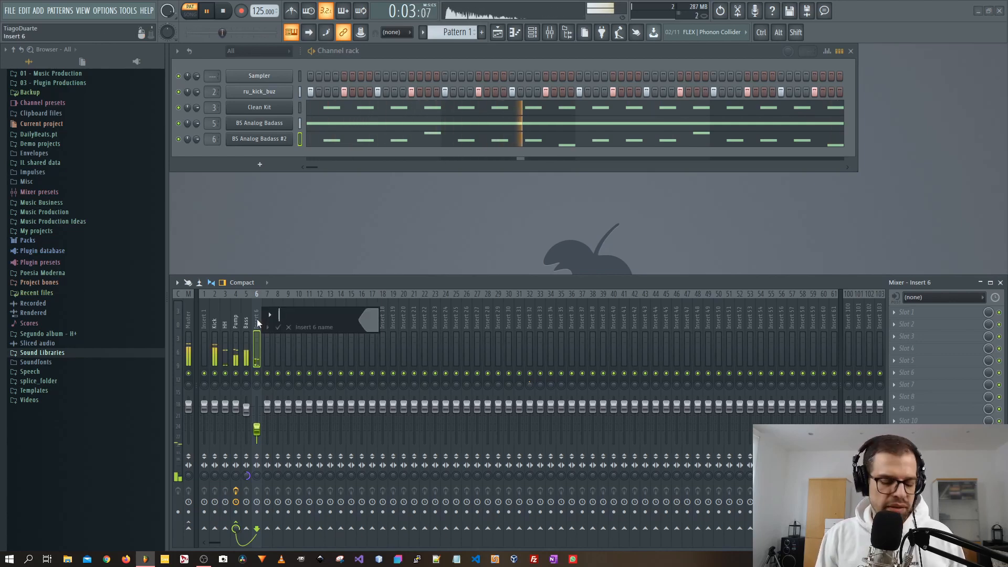
text(High Hat)
key(Return)
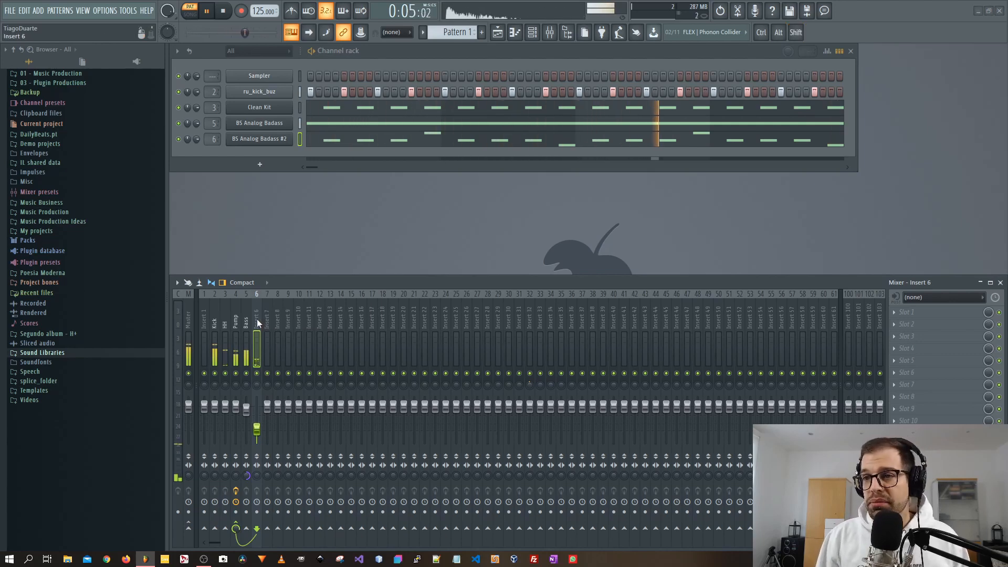
Clone the High Bass Zampler channel and load patch 005: BS Clubber on the clone.
click(373, 55)
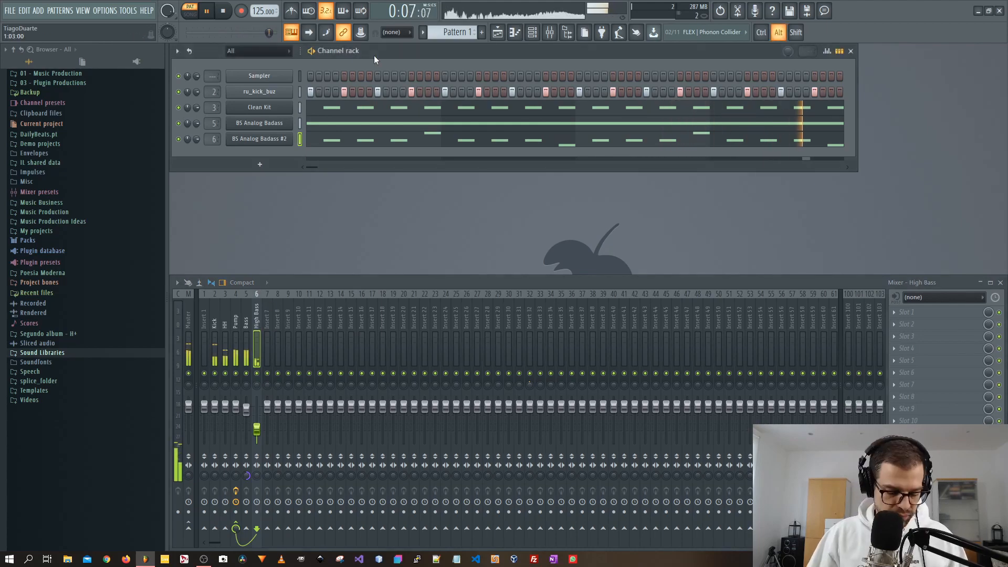
key(alt+c)
drag(397, 159, 360, 89)
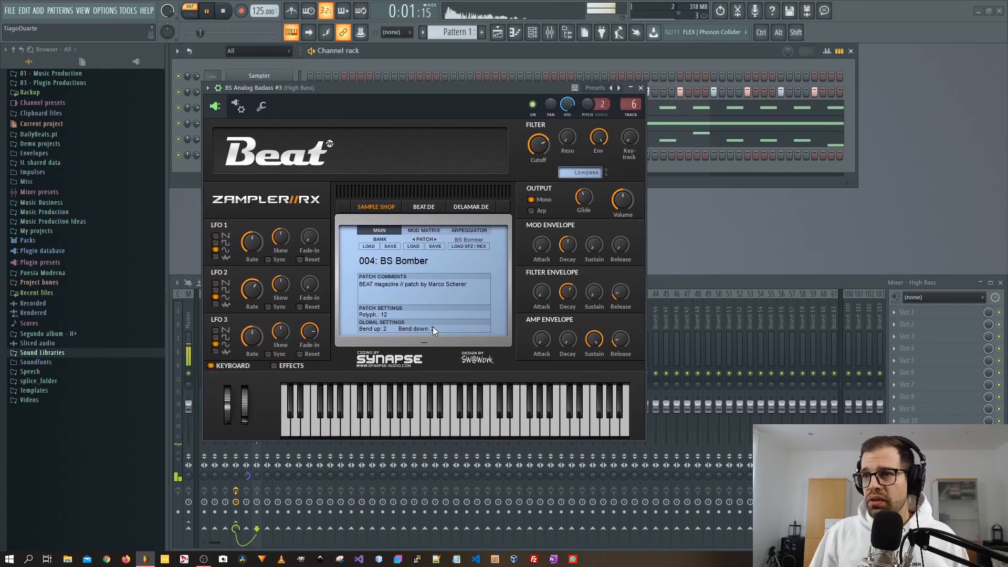
click(409, 260)
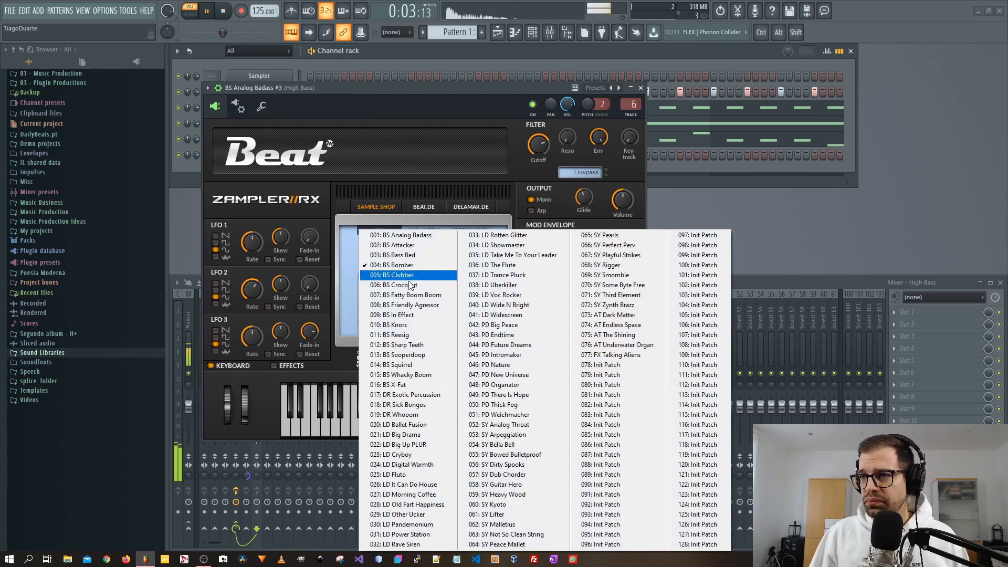
click(415, 277)
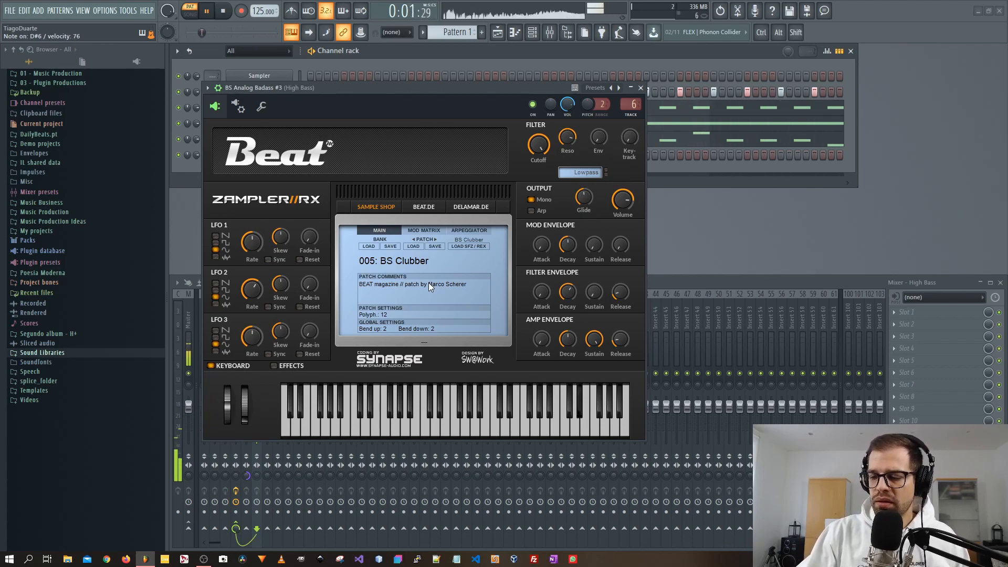
Open the BS Reesig channel's piano roll and add two high notes near the end of the pattern.
key(F7)
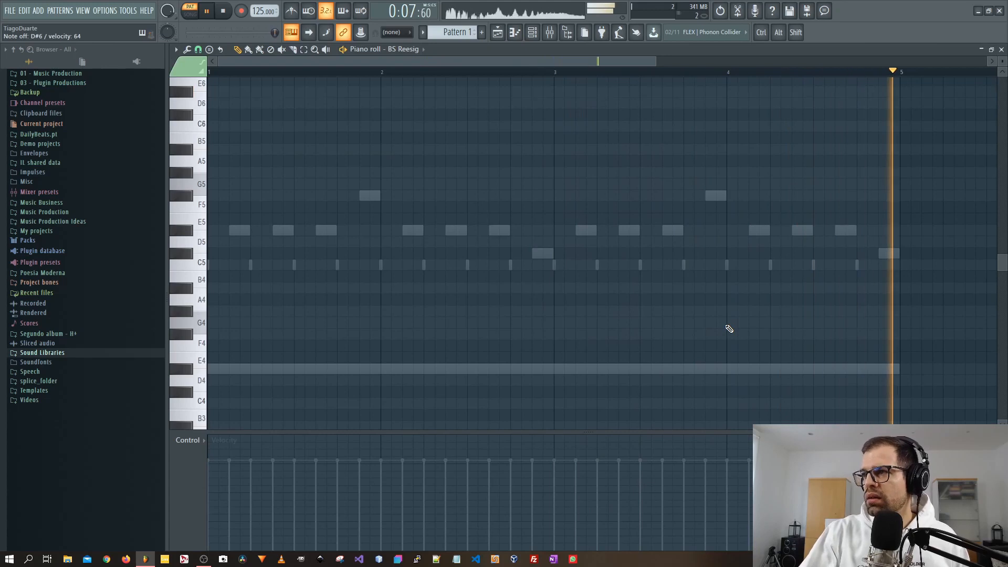
scroll(841, 307, up, 3)
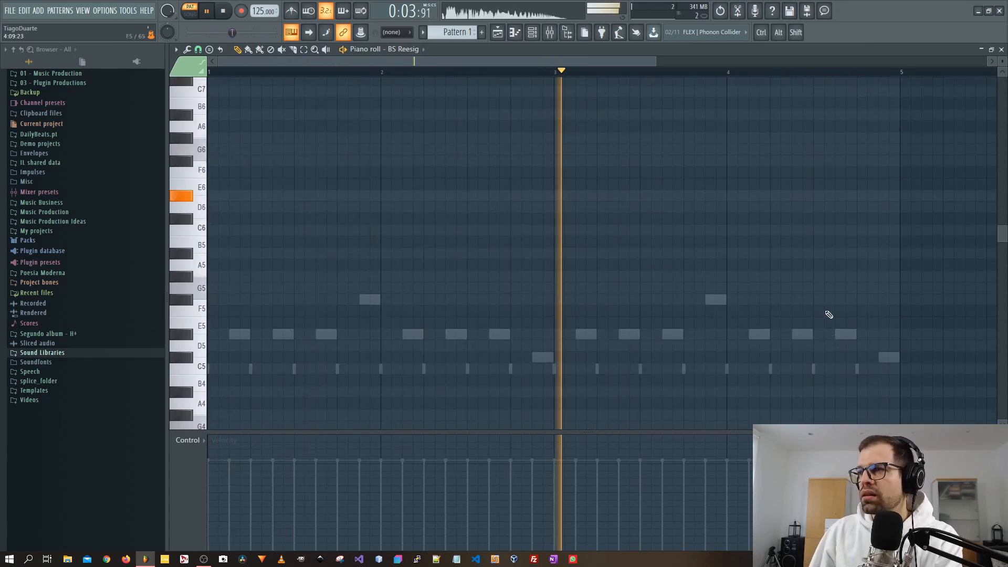
click(843, 196)
scroll(877, 205, up, 2)
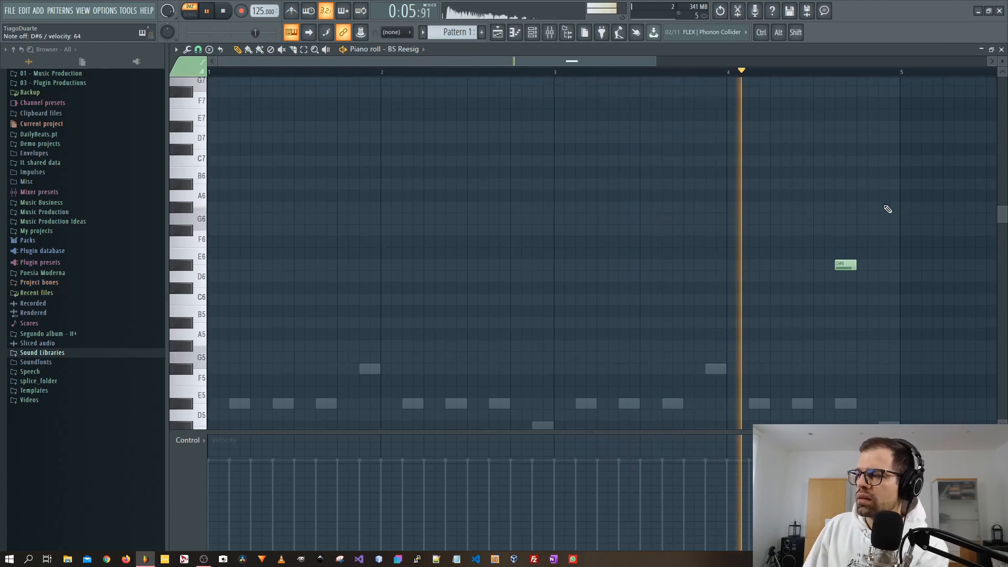
click(862, 127)
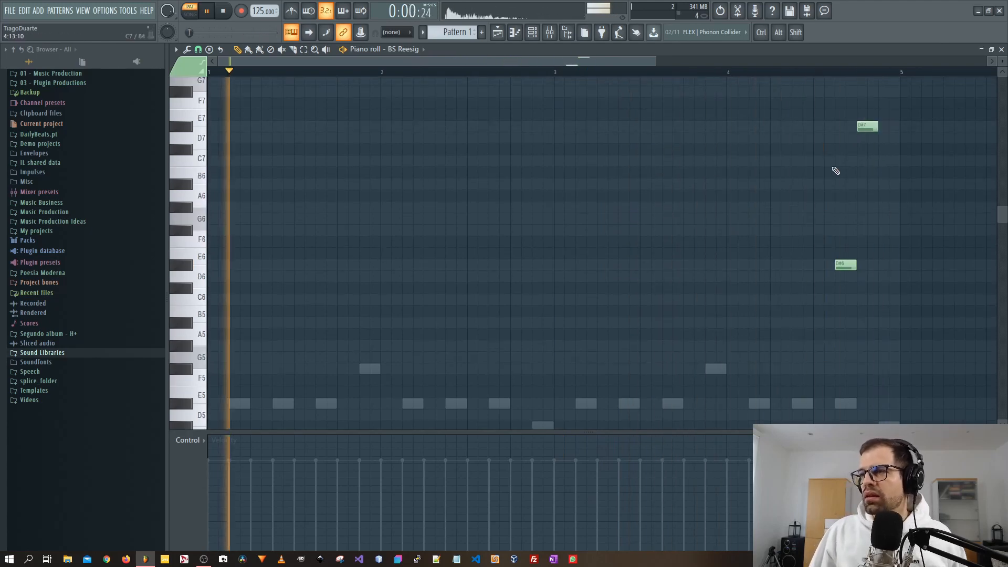
key(Escape)
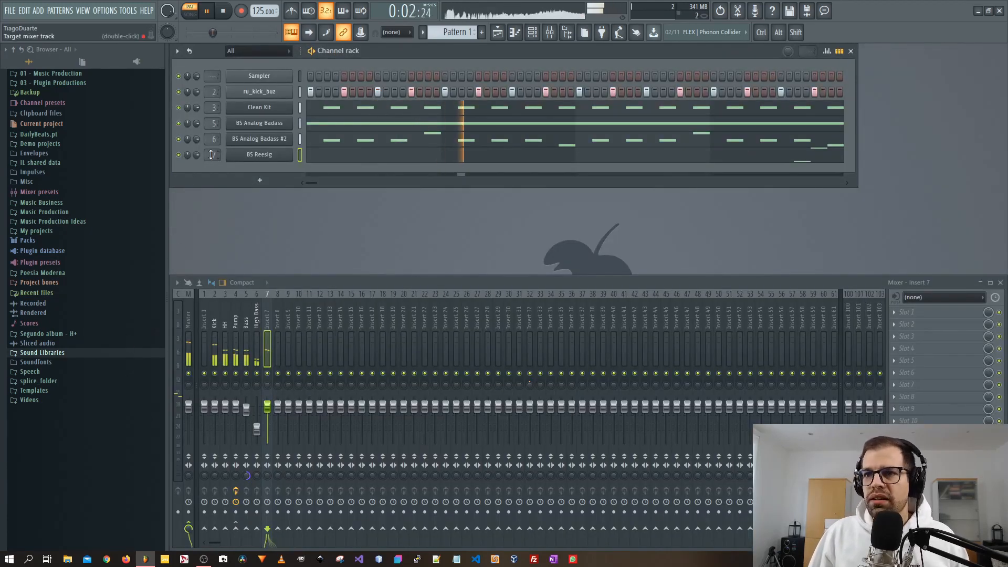
Lower mixer insert 7's volume slightly and route insert 7 only to the Pump track.
drag(272, 411, 272, 419)
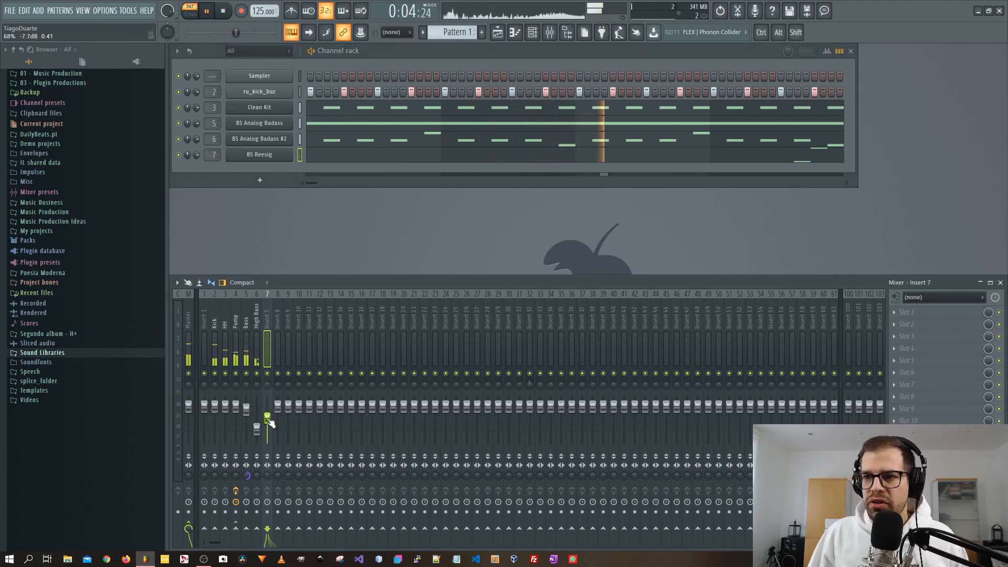
right_click(236, 528)
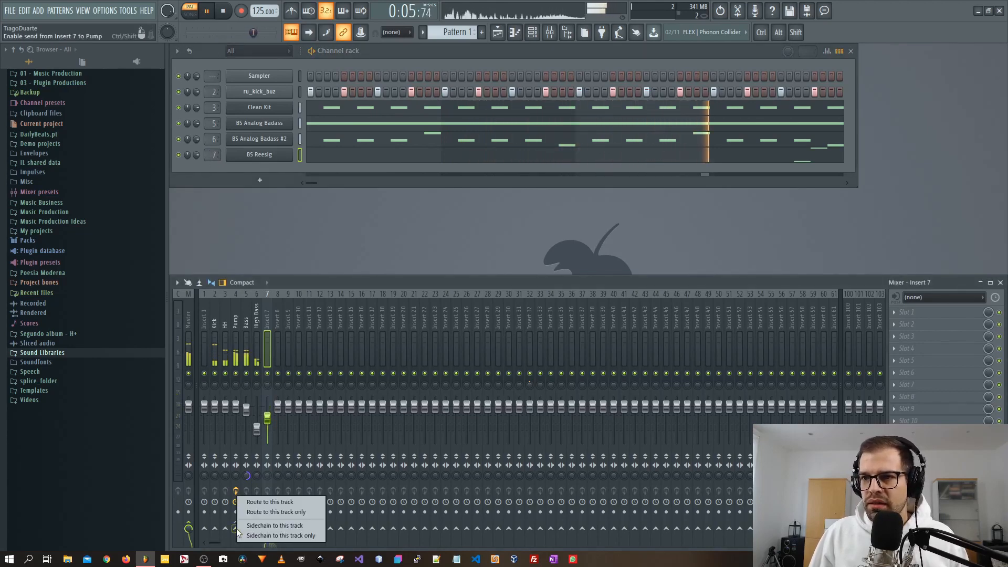
click(273, 512)
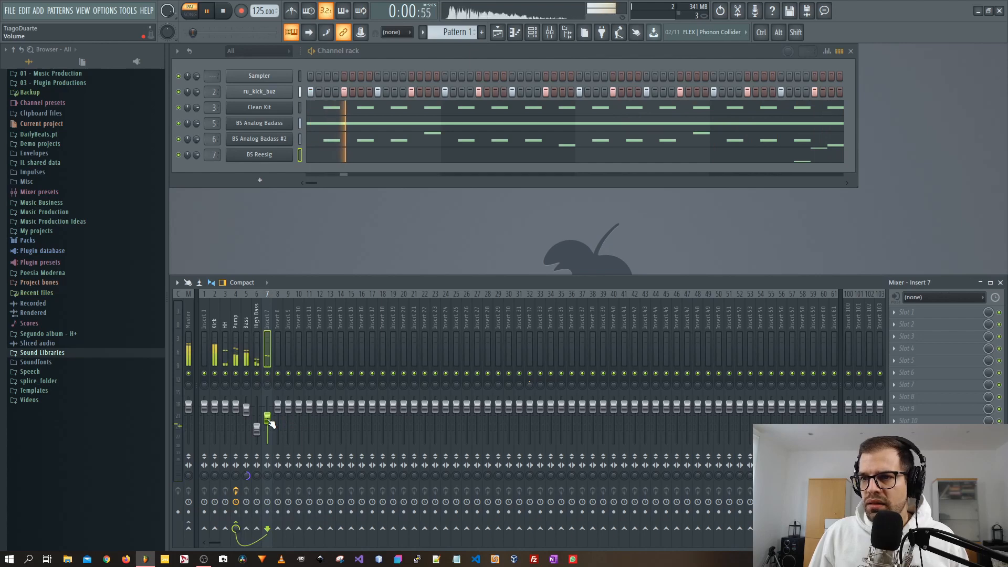
Load Fruity Reeverb 2 into insert 7's first effect slot.
click(906, 312)
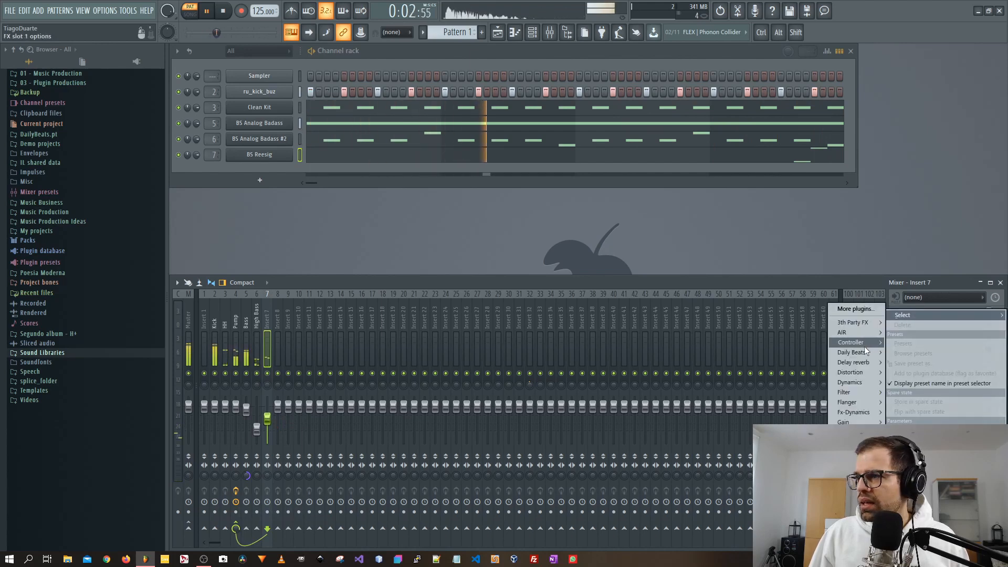
mouse_move(852, 353)
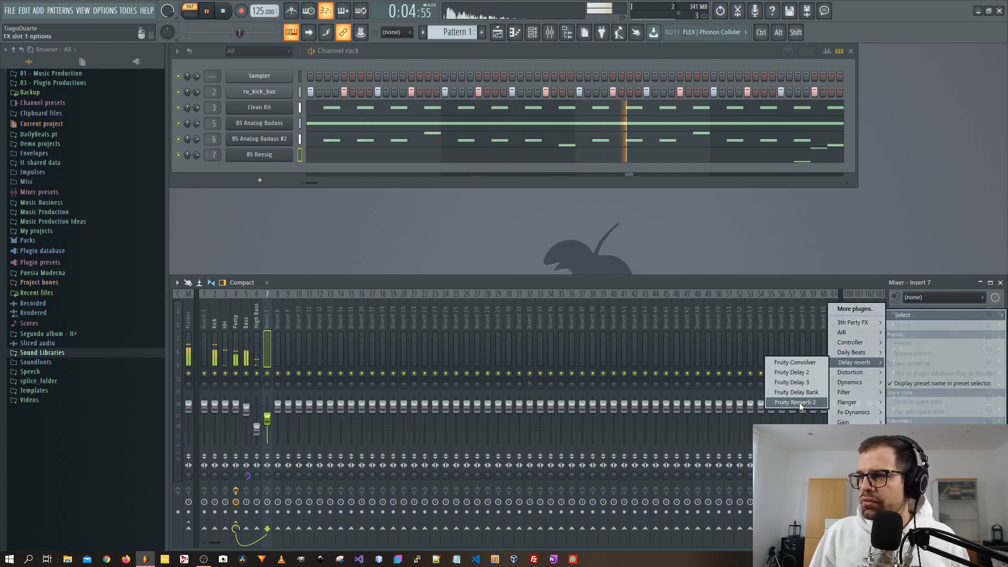
click(799, 404)
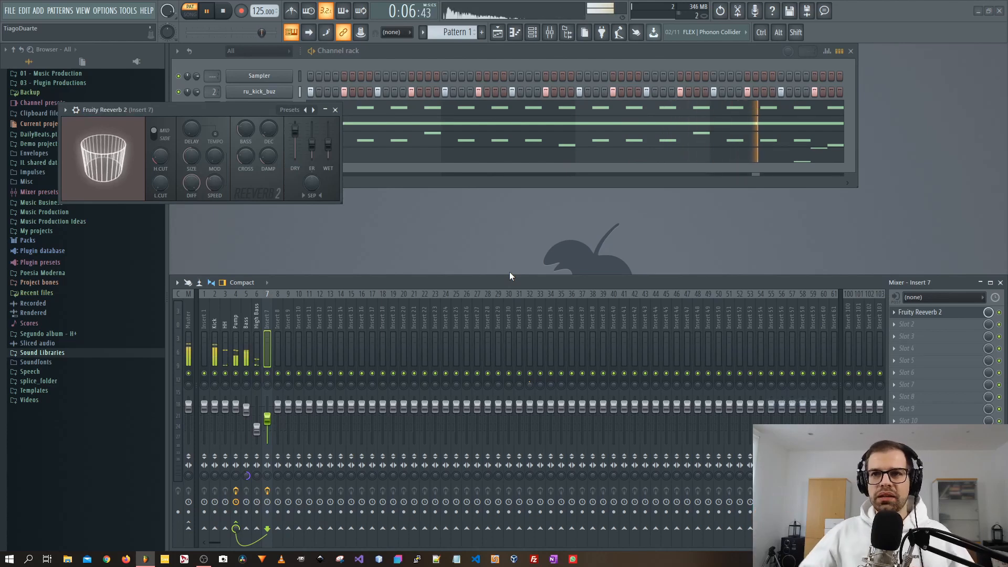
drag(328, 145, 328, 145)
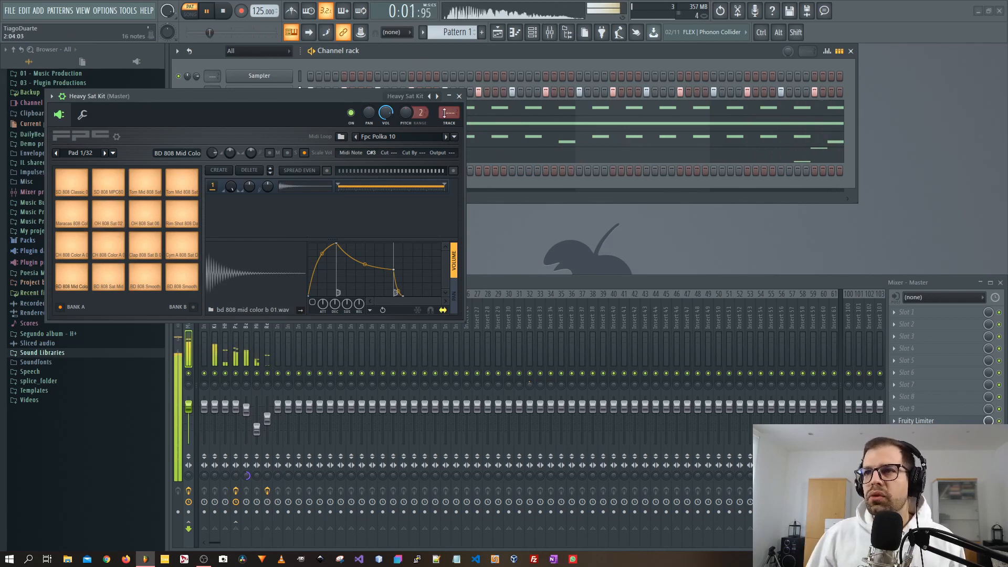
Close the FPC window, open the Heavy Sat Kit piano roll and paint OH 808 Sat 02 notes across the pattern.
click(459, 96)
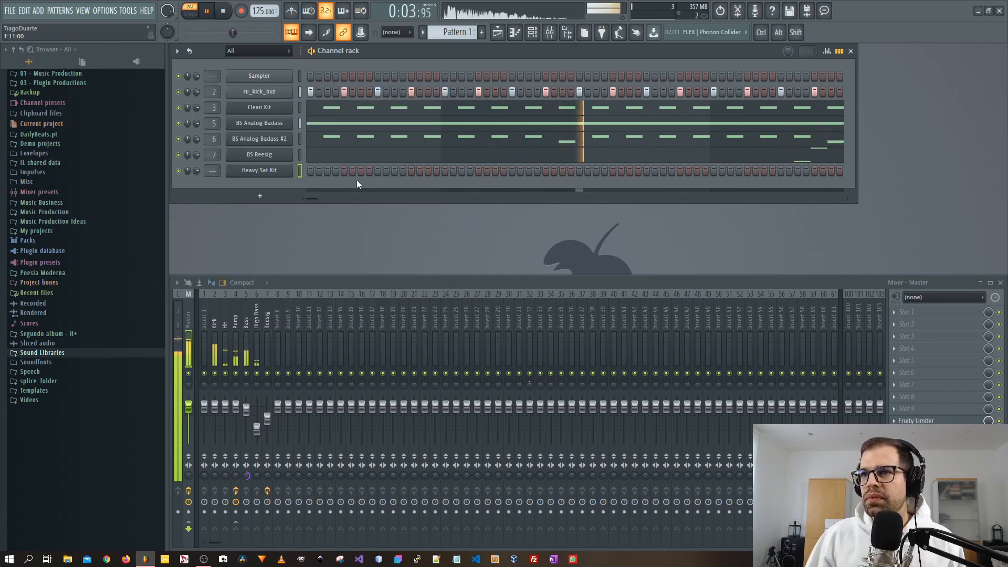
right_click(268, 169)
click(333, 172)
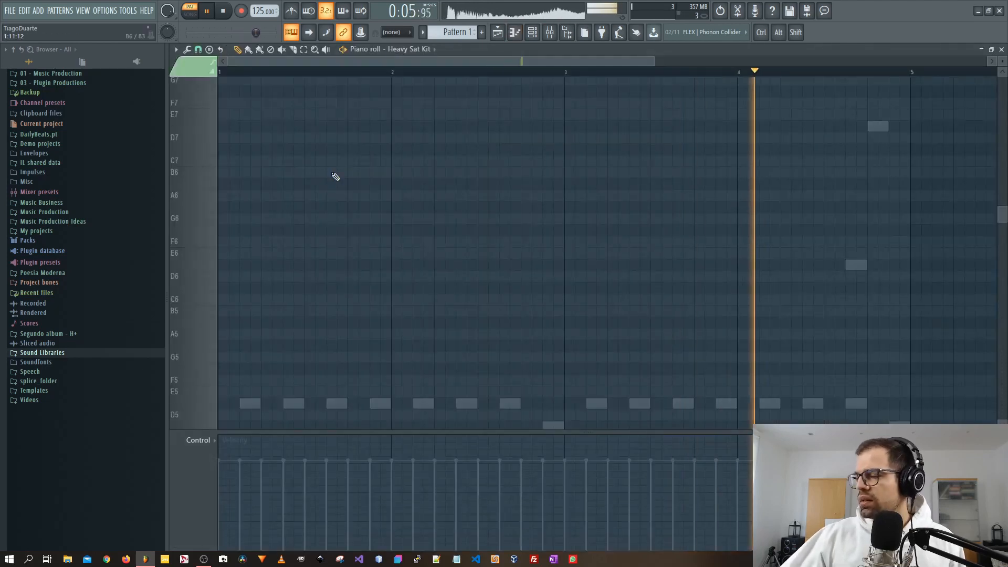
scroll(357, 229, down, 8)
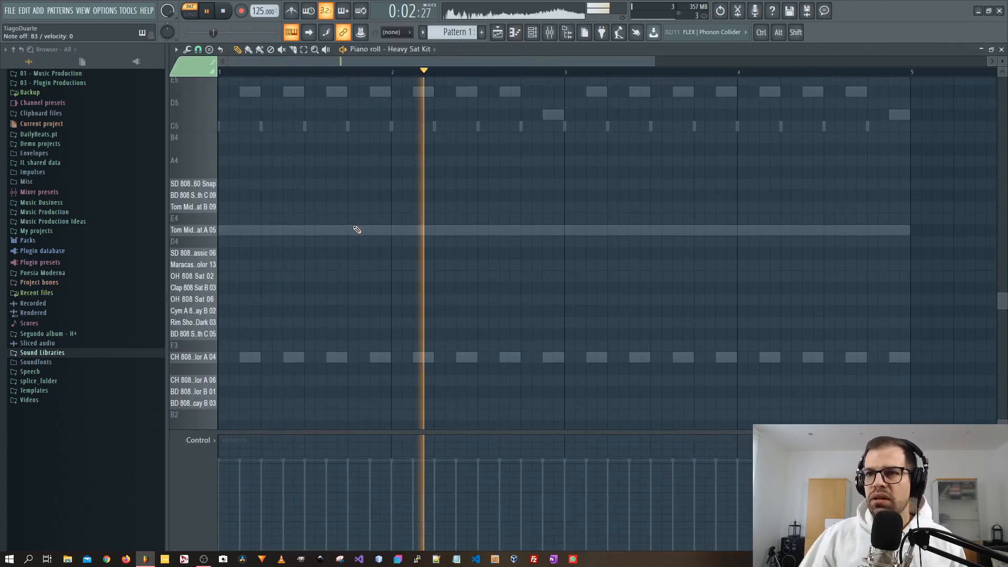
drag(228, 277, 289, 280)
mouse_move(289, 280)
mouse_down()
mouse_move(318, 280)
mouse_move(275, 279)
mouse_move(365, 280)
mouse_move(229, 290)
mouse_move(406, 285)
mouse_up()
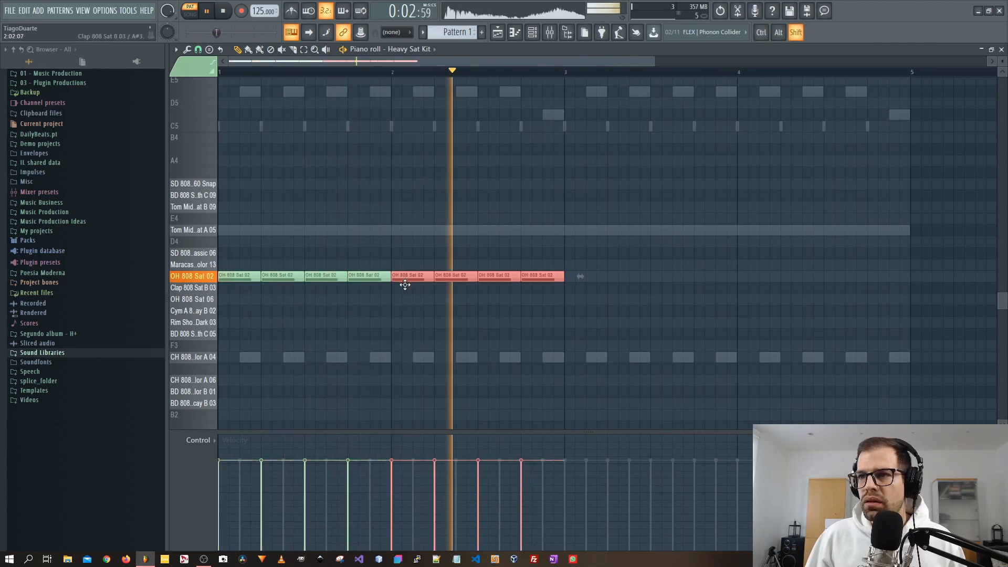
mouse_move(550, 248)
mouse_down()
mouse_move(410, 305)
mouse_move(220, 303)
mouse_move(610, 299)
mouse_move(570, 293)
mouse_up()
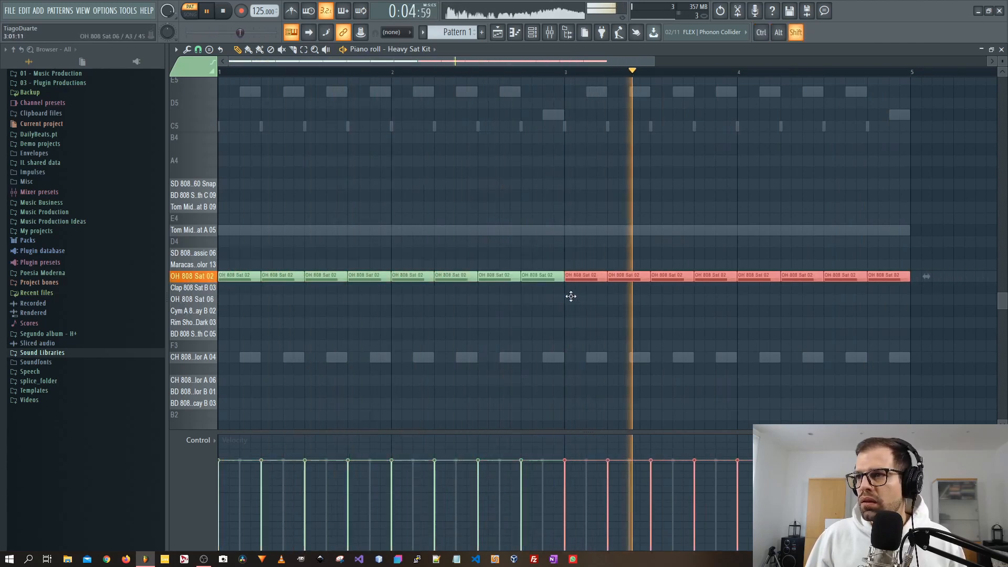
Close the piano roll and route the Heavy Sat Kit channel to mixer insert 8.
key(F7)
scroll(212, 169, up, 9)
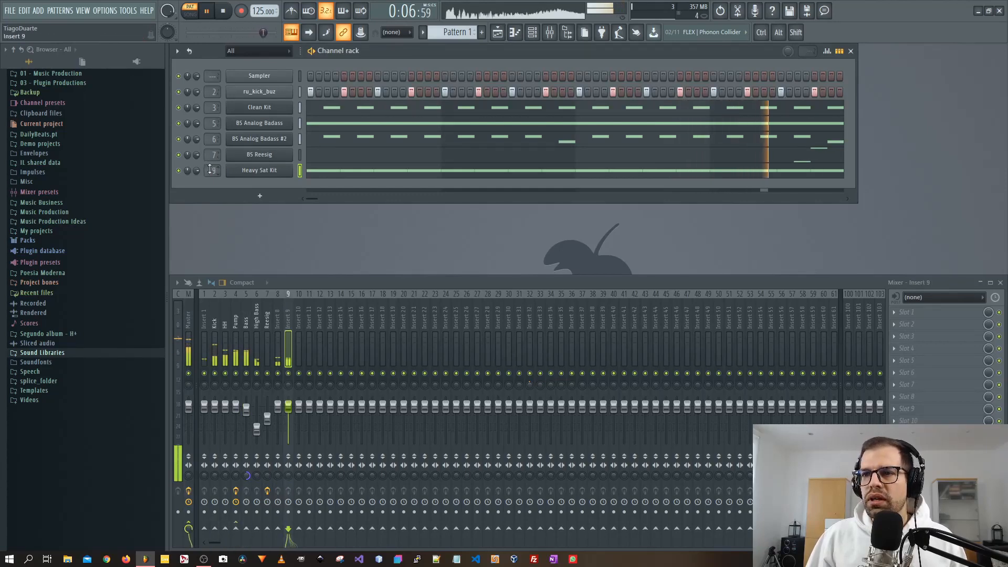
scroll(212, 169, down, 1)
Lower the Heavy Sat Kit insert's volume and move the insert three positions left to position 4.
drag(278, 407, 278, 426)
drag(278, 385, 279, 377)
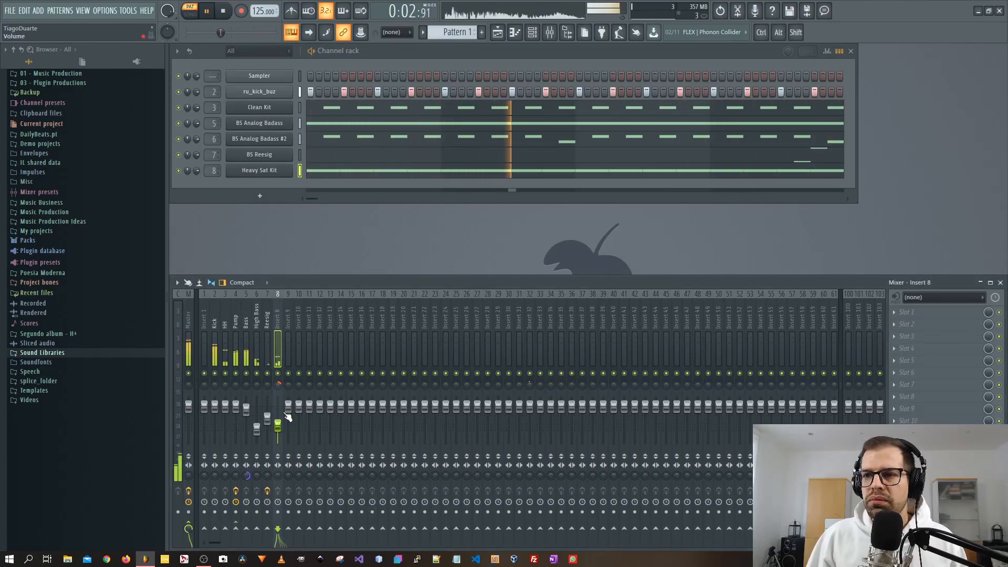
key(alt+Left)
key(alt+Left)
key(alt+Left)
key(alt+Left)
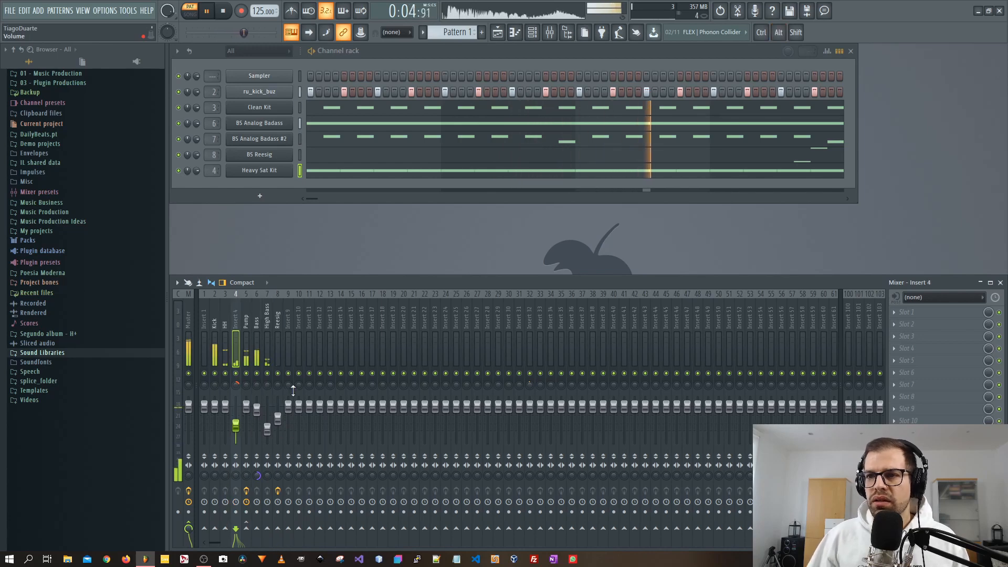
Rename mixer insert 4 as Open HH.
double_click(237, 317)
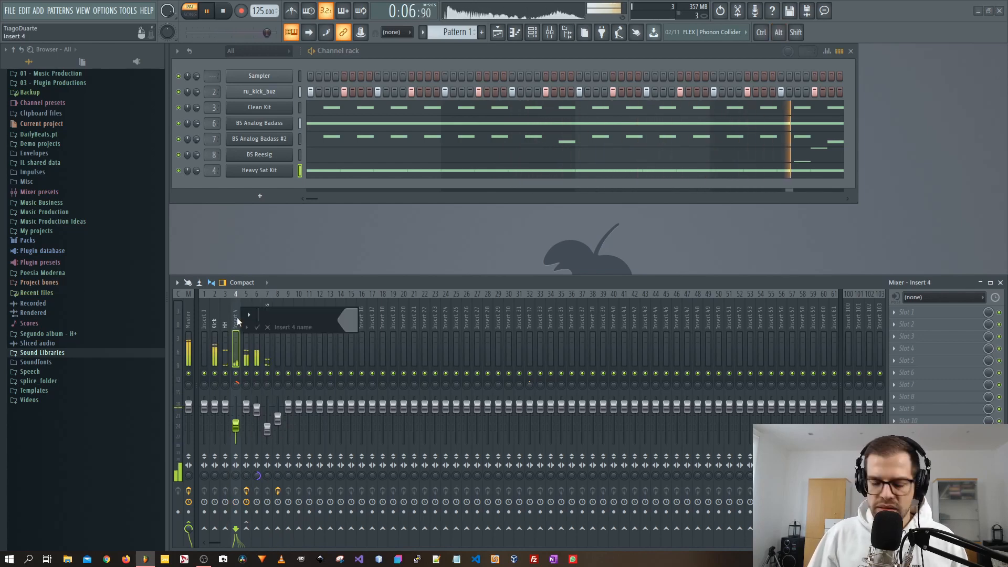
text(Open HH)
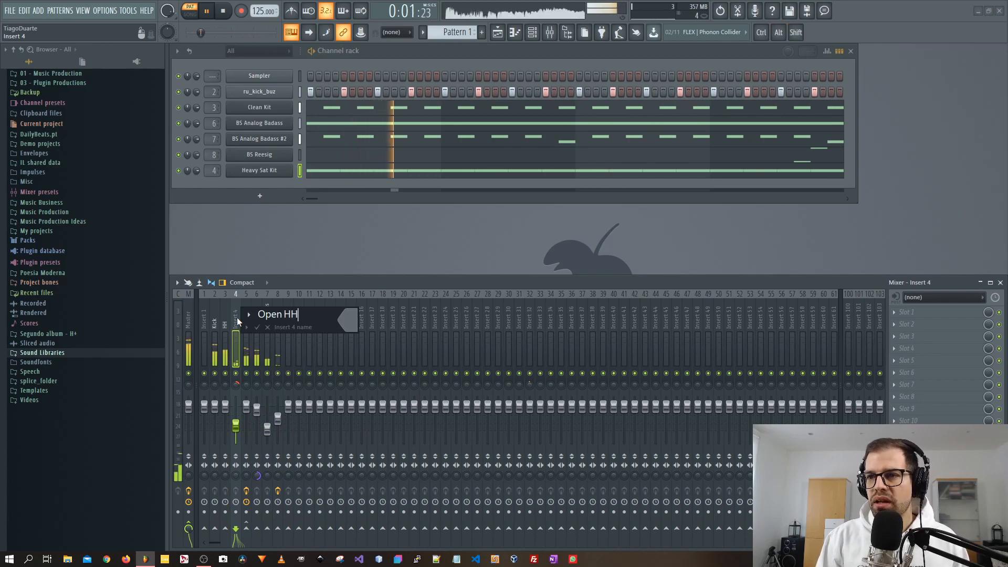
key(Return)
Load Fruity Reeverb 2 into the Open HH insert's first effect slot.
click(915, 320)
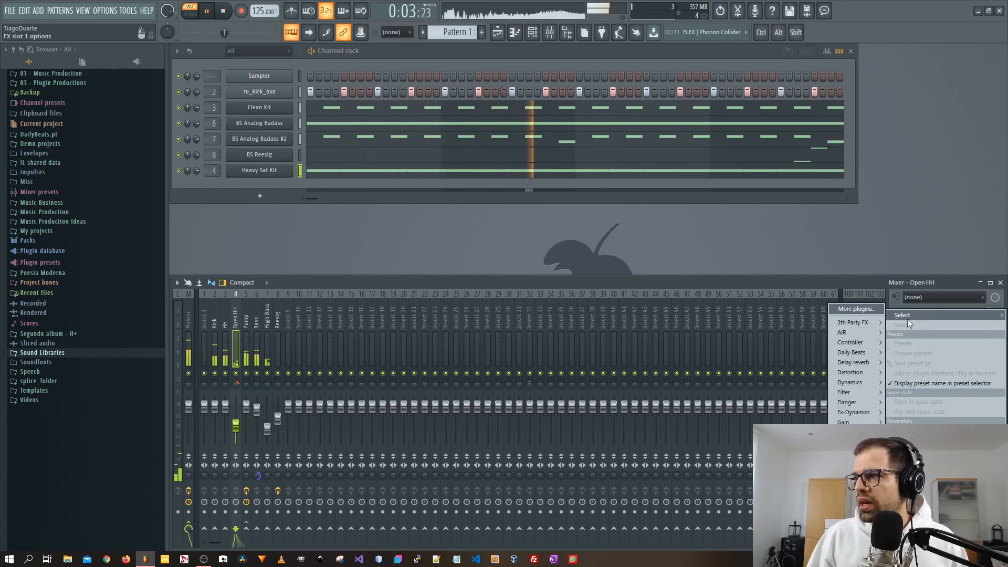
mouse_move(904, 316)
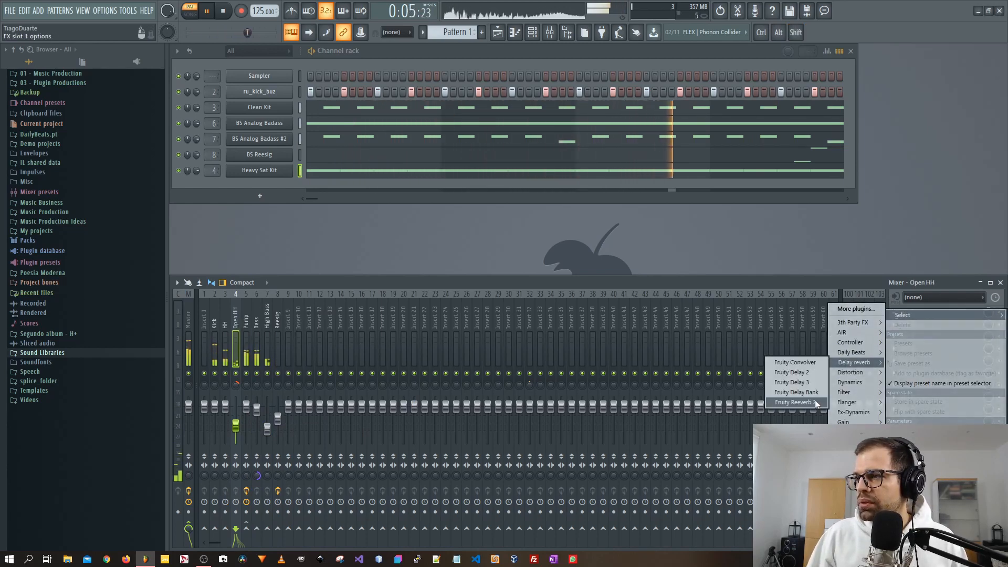
click(795, 402)
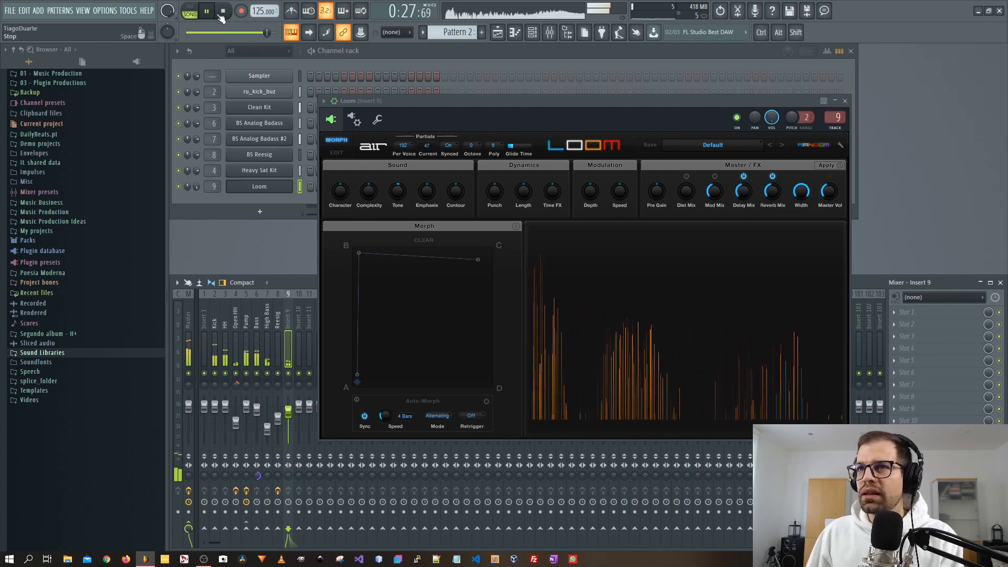
Stop playback, open the Loom channel's piano roll and edit its long held D#5 note around bar 5.
click(224, 12)
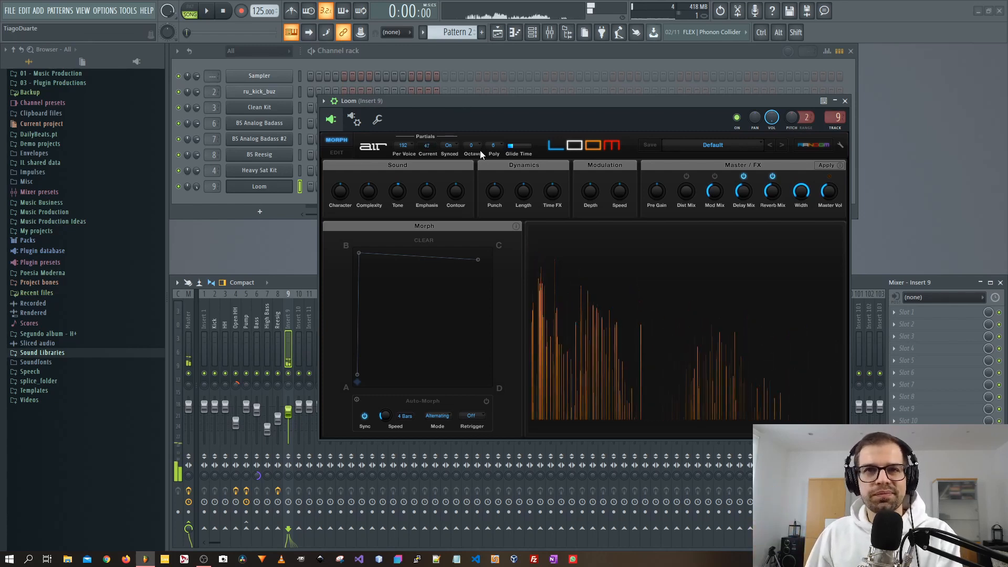
right_click(290, 186)
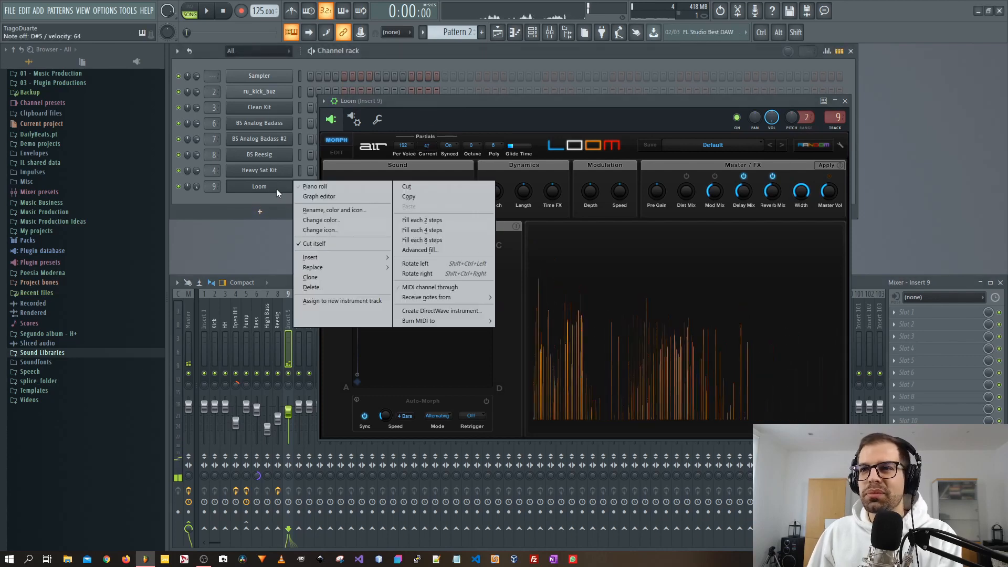
click(316, 186)
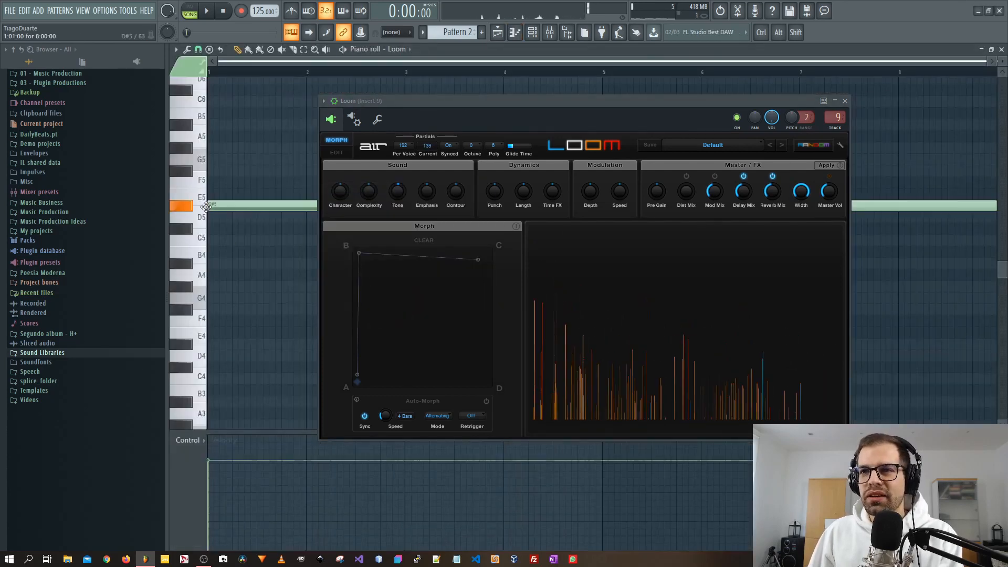
click(846, 101)
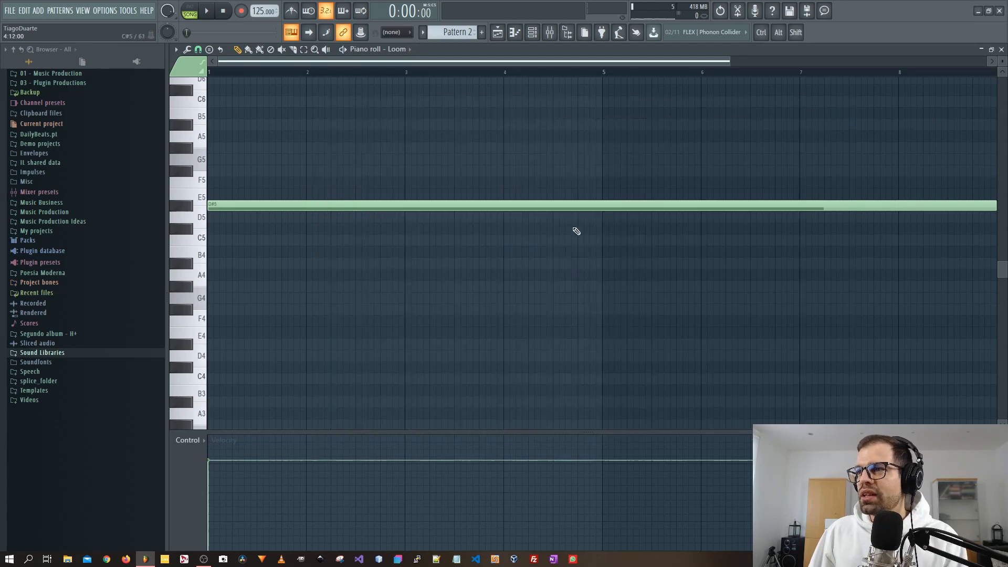
drag(600, 235, 605, 191)
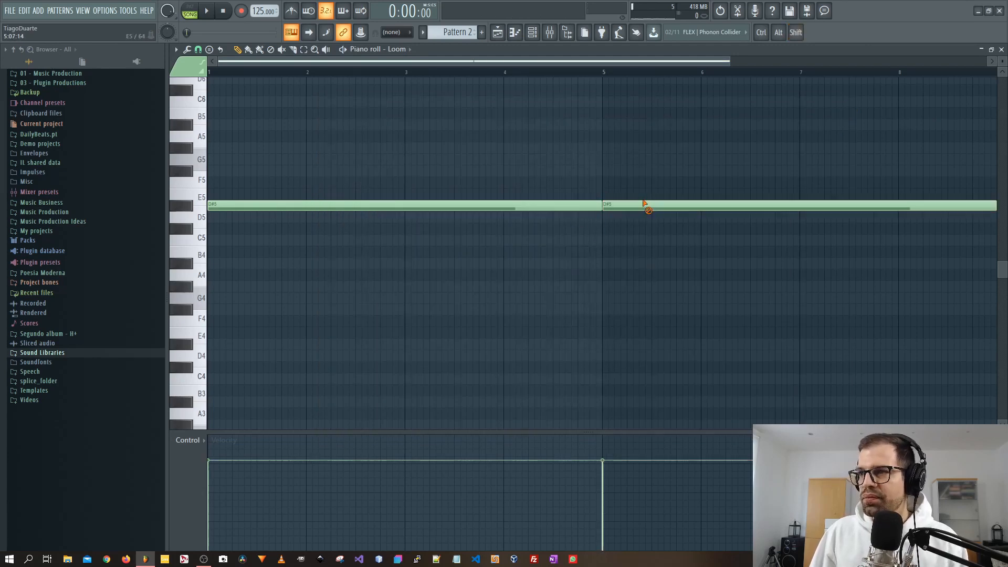
right_click(645, 206)
key(F7)
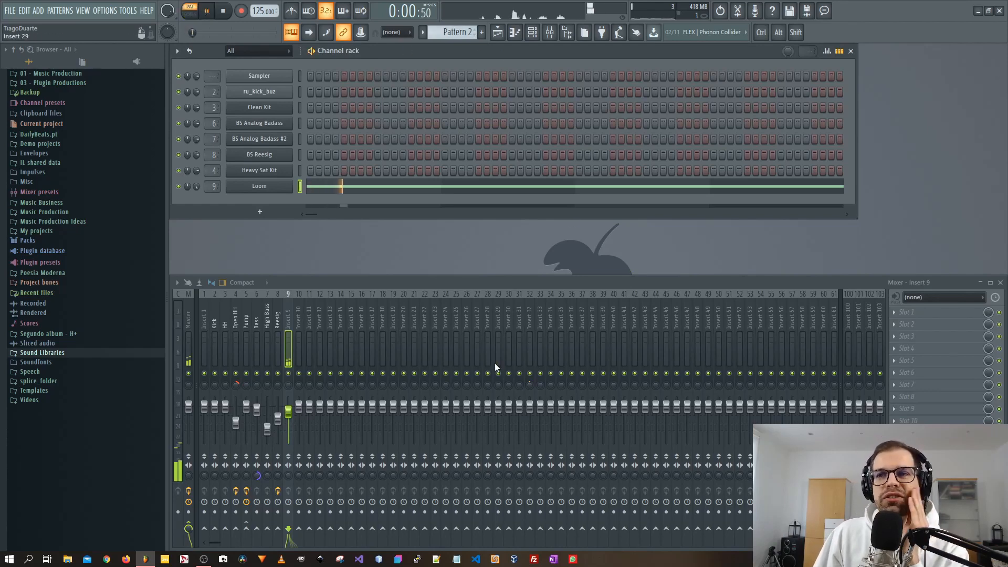
Load Fruity Parametric EQ 2 on insert 9 and switch it to the 20Hz - 18kHz cut preset.
click(913, 312)
mouse_move(915, 315)
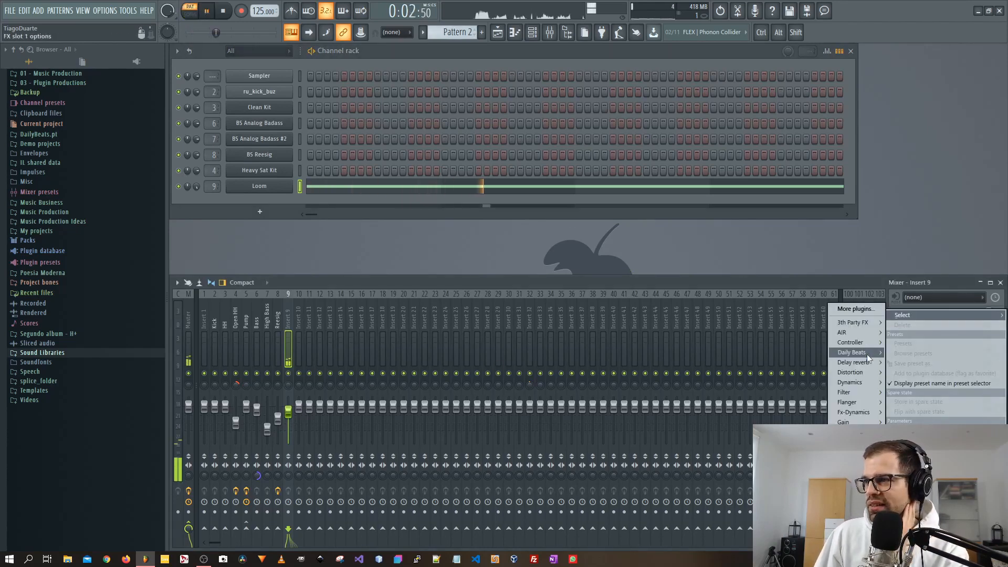
mouse_move(858, 391)
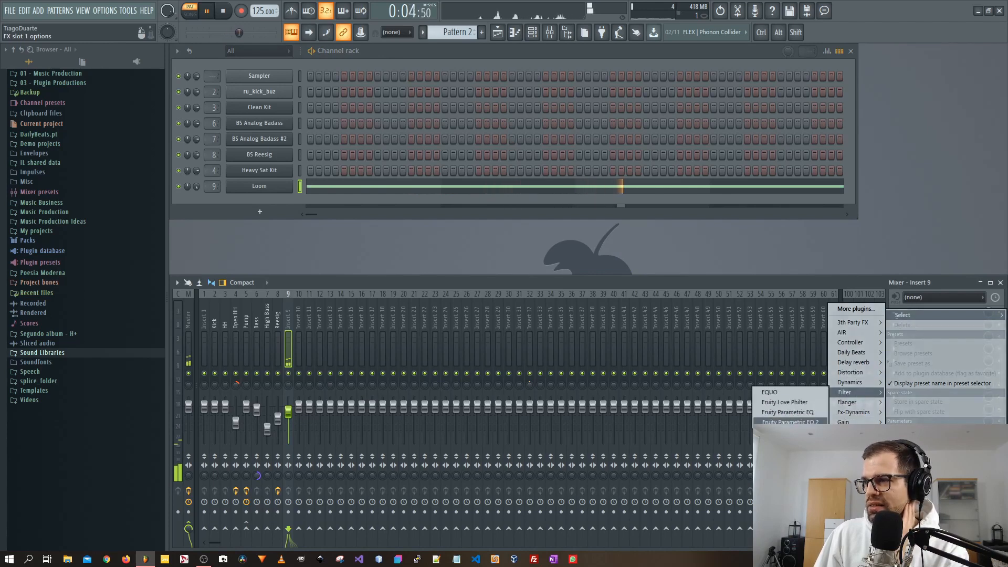
click(801, 412)
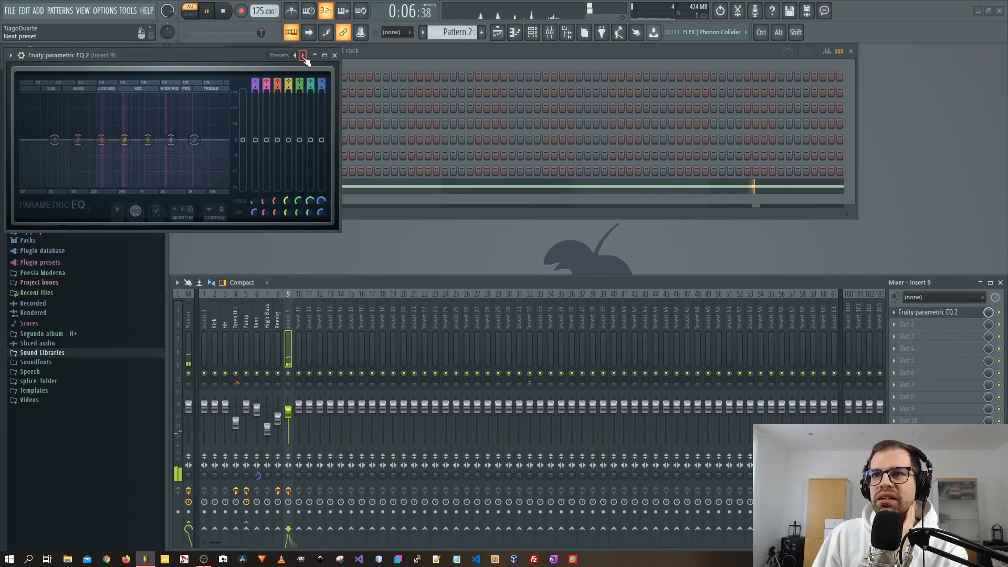
click(302, 55)
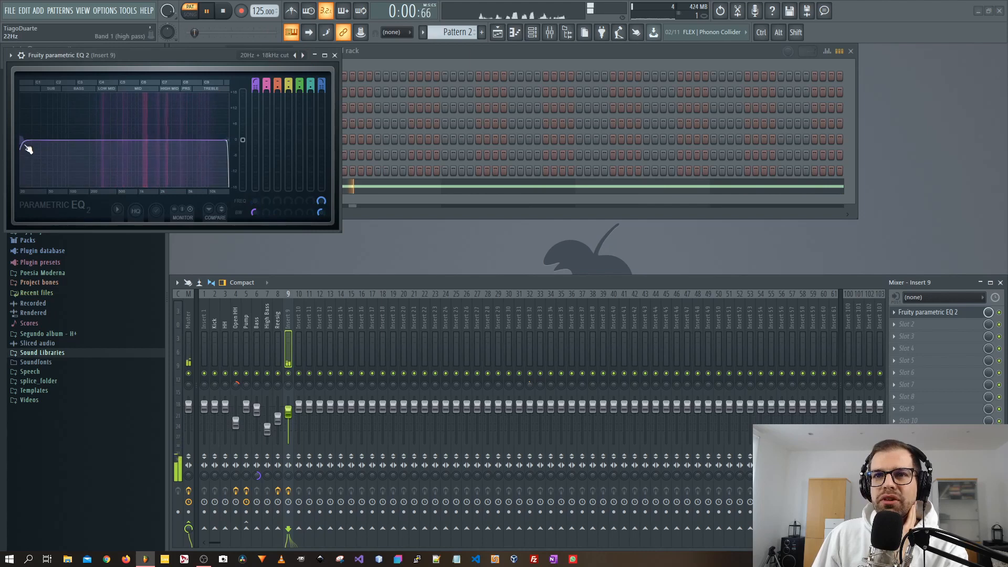
Raise the cutoff of the EQ's high-pass band on insert 9.
drag(27, 143, 111, 139)
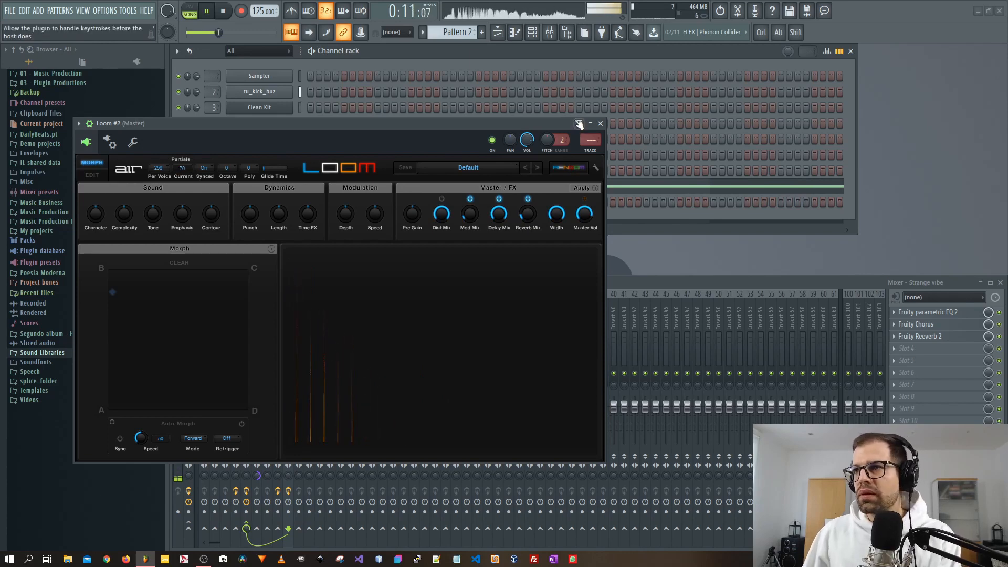
Route the Loom #2 channel to mixer insert 10 and lower that insert's fader slightly.
click(600, 123)
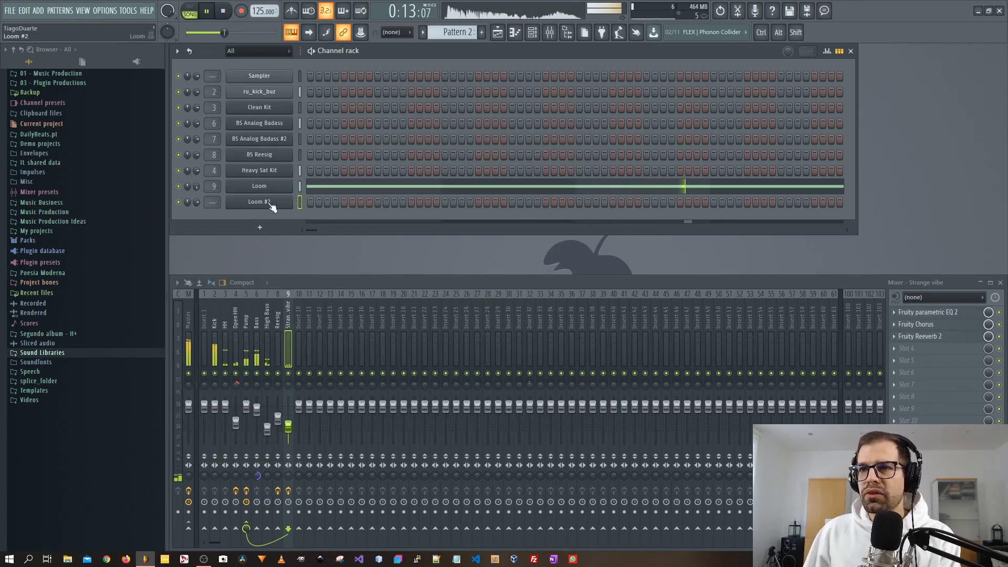
scroll(207, 203, up, 10)
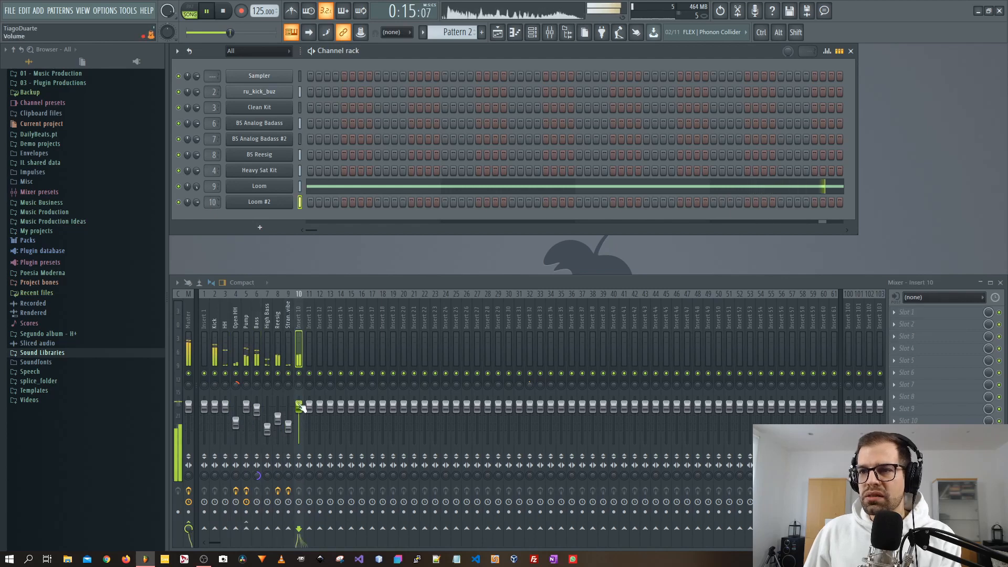
drag(299, 407, 299, 421)
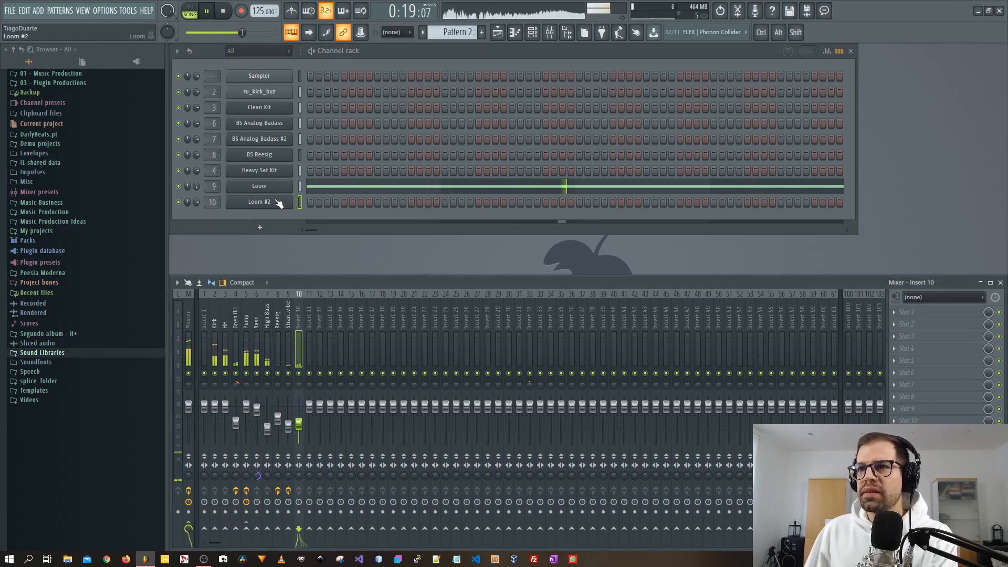
Switch to a new Pattern 3 and draw a D#6 note about one bar long at its start in Loom #2's piano roll.
click(498, 34)
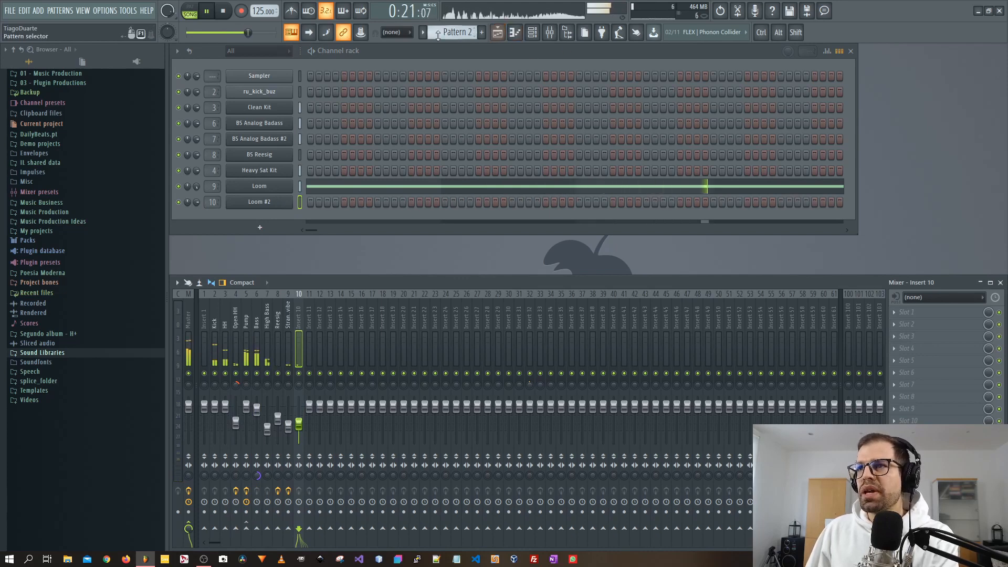
scroll(441, 33, down, 1)
right_click(267, 202)
click(335, 206)
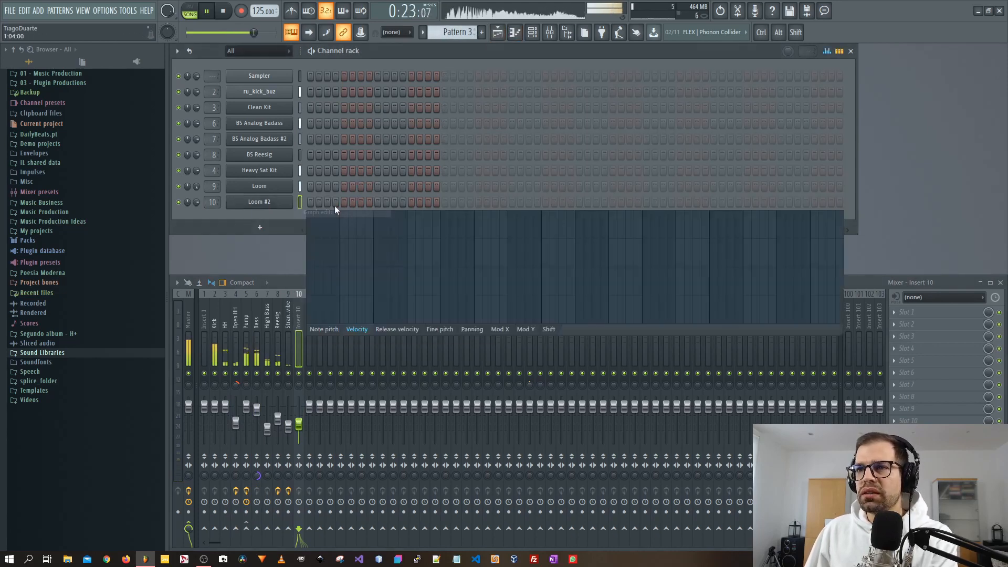
right_click(253, 196)
click(295, 204)
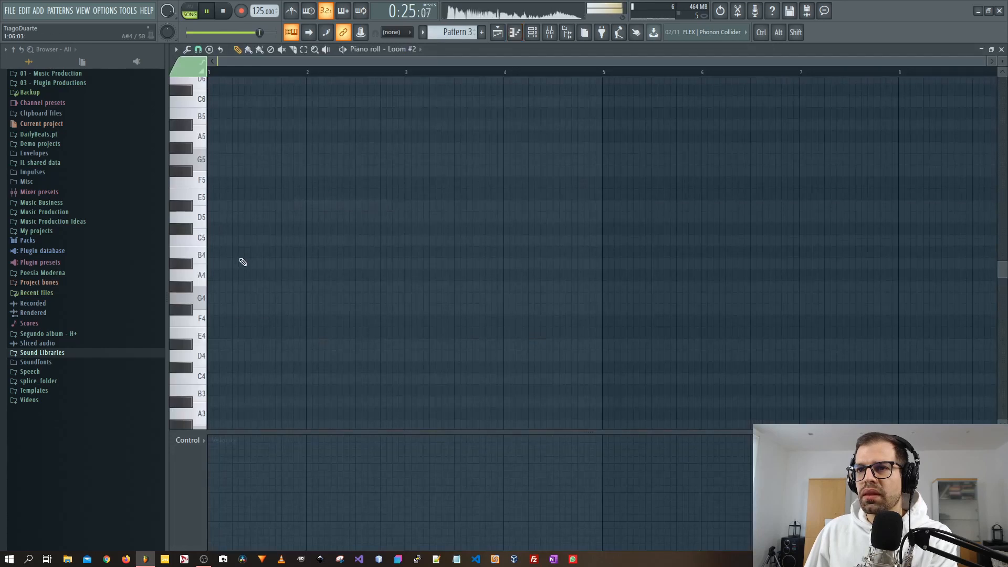
scroll(248, 263, up, 3)
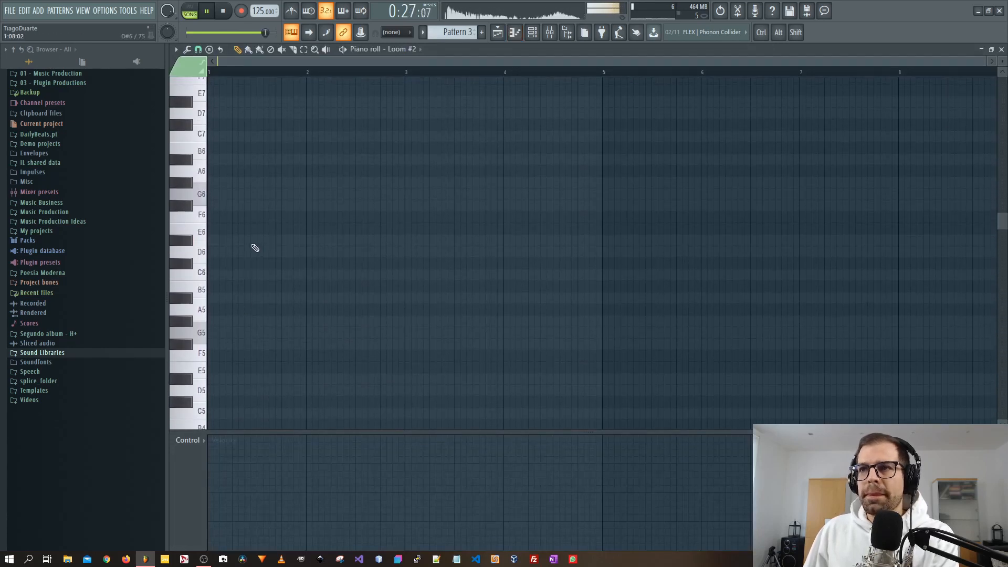
click(227, 243)
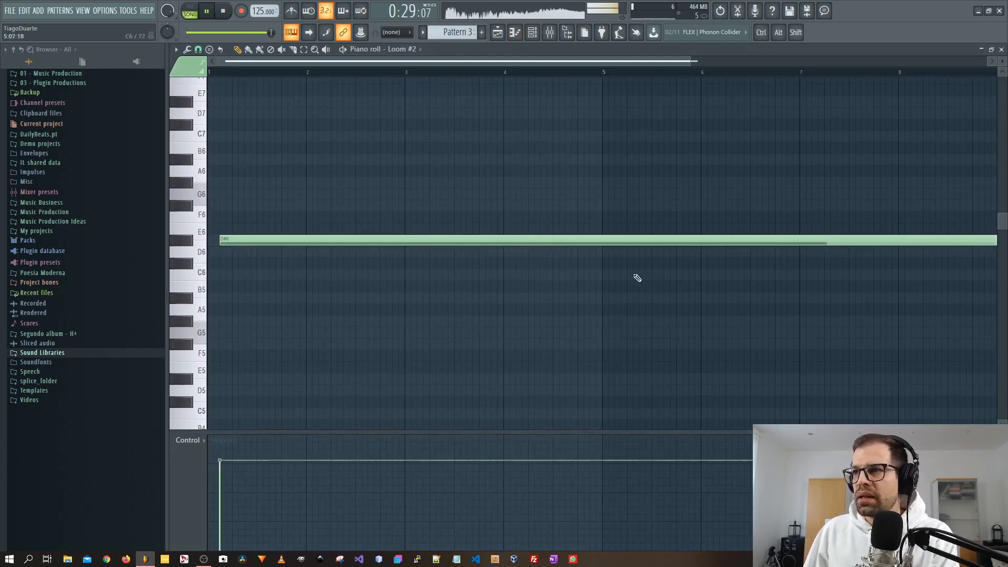
drag(608, 245, 314, 226)
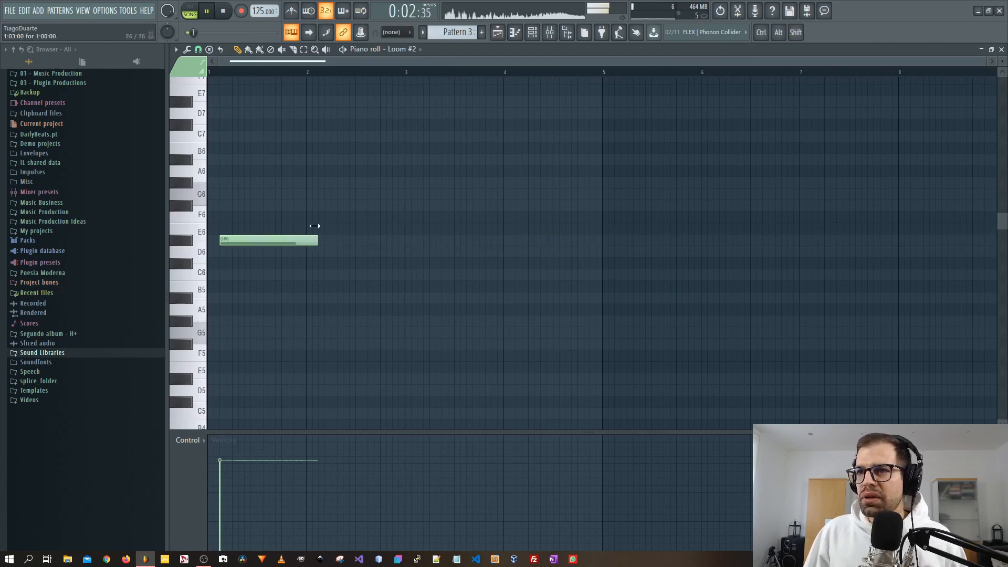
key(F7)
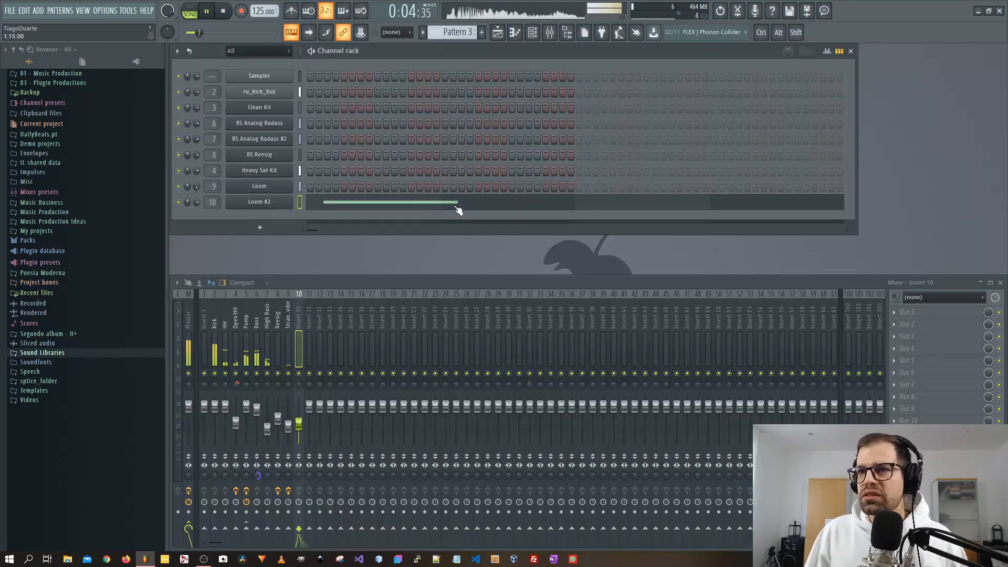
Place Pattern 3 at the start of Track 3 in the playlist and play it back.
key(F5)
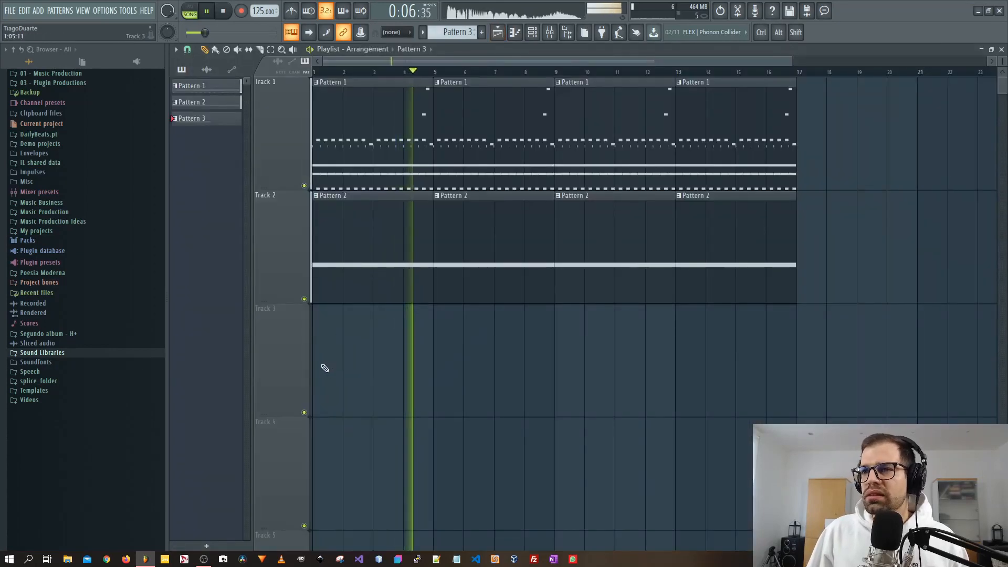
click(322, 367)
key(space)
key(space)
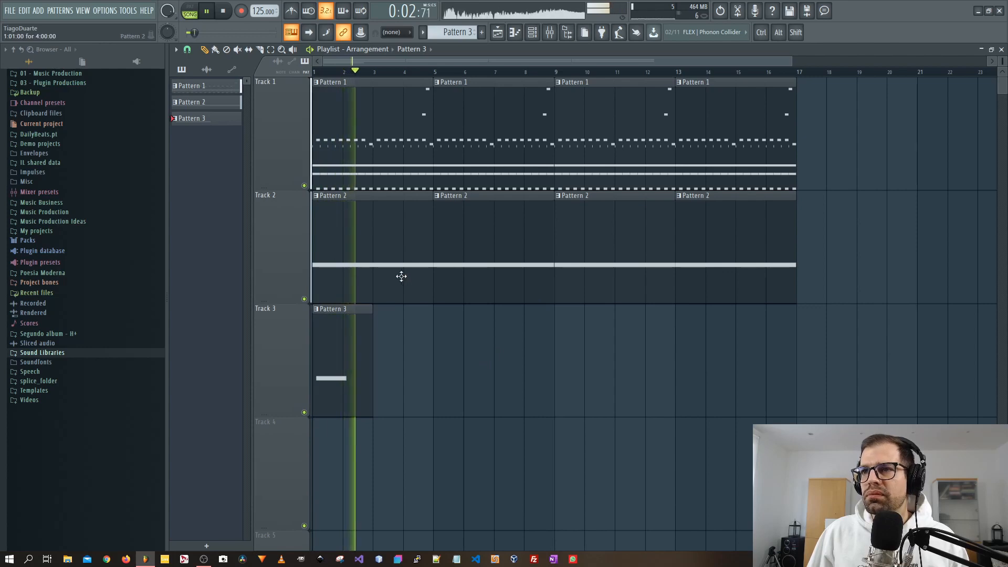
key(F5)
click(362, 209)
drag(317, 242, 268, 242)
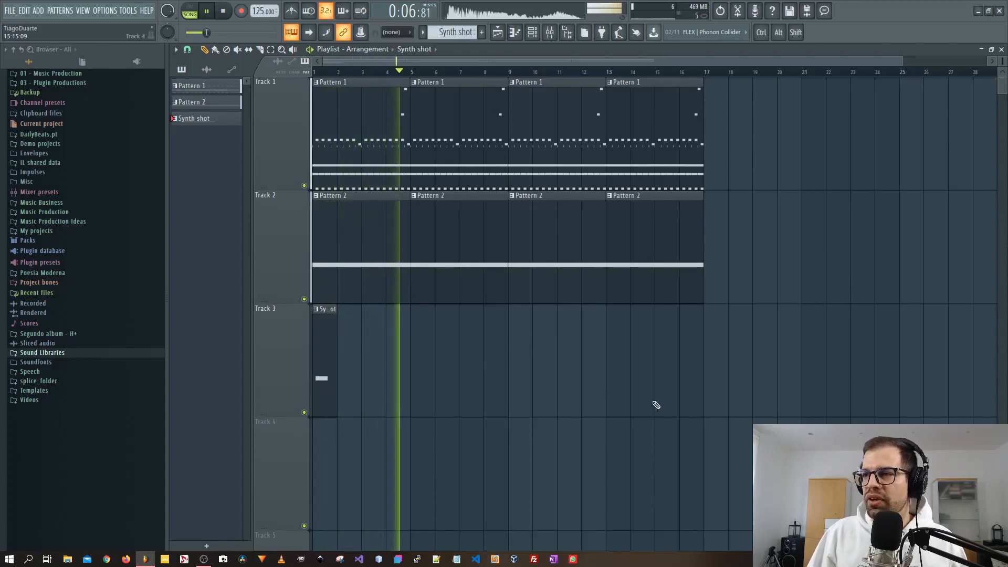
key(F5)
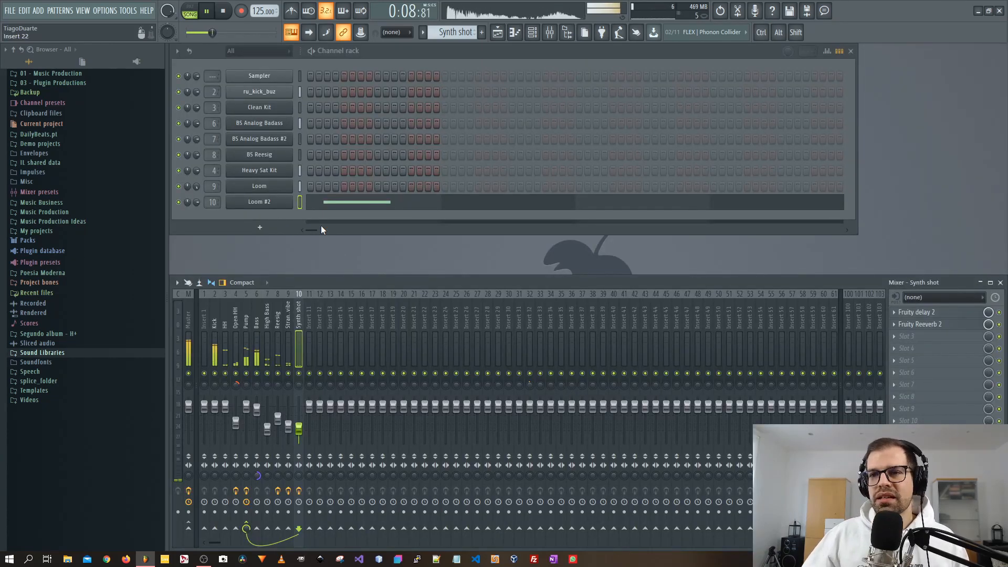
Add a new Hybrid instrument channel from the AIR plugins.
click(259, 228)
mouse_move(261, 265)
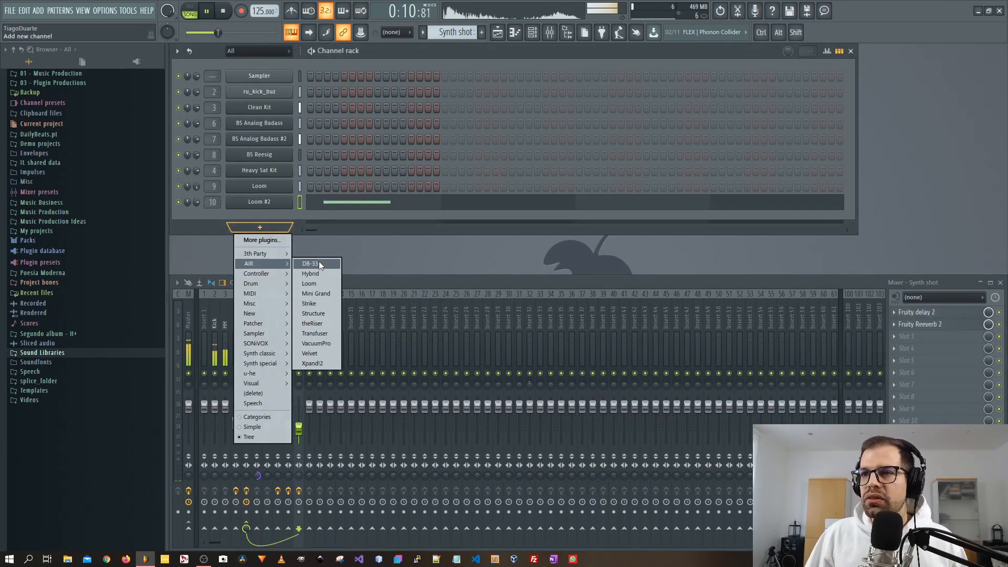
click(319, 274)
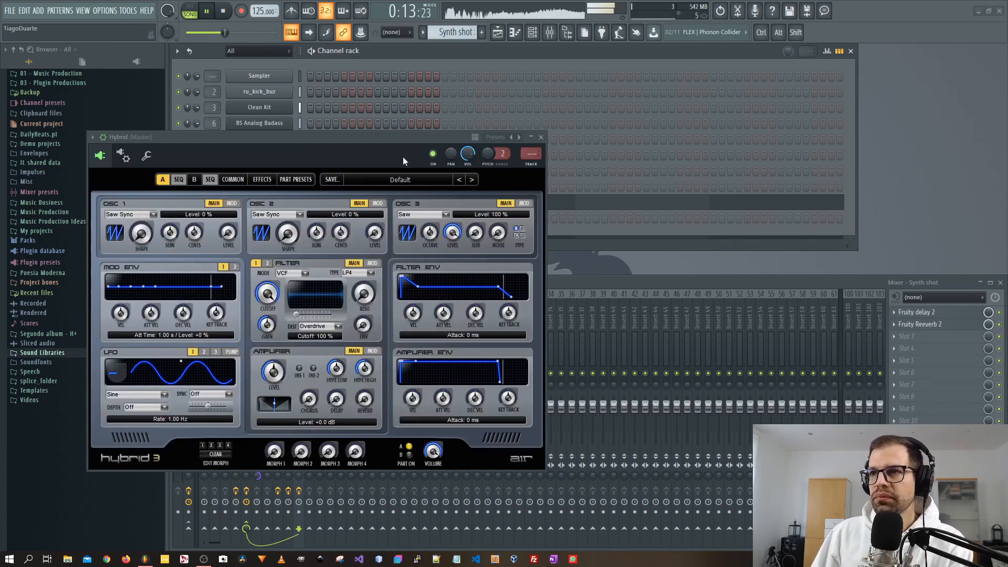
Load Hybrid's 01 CM Down preset from the 20 Rises + Falls bank.
click(401, 178)
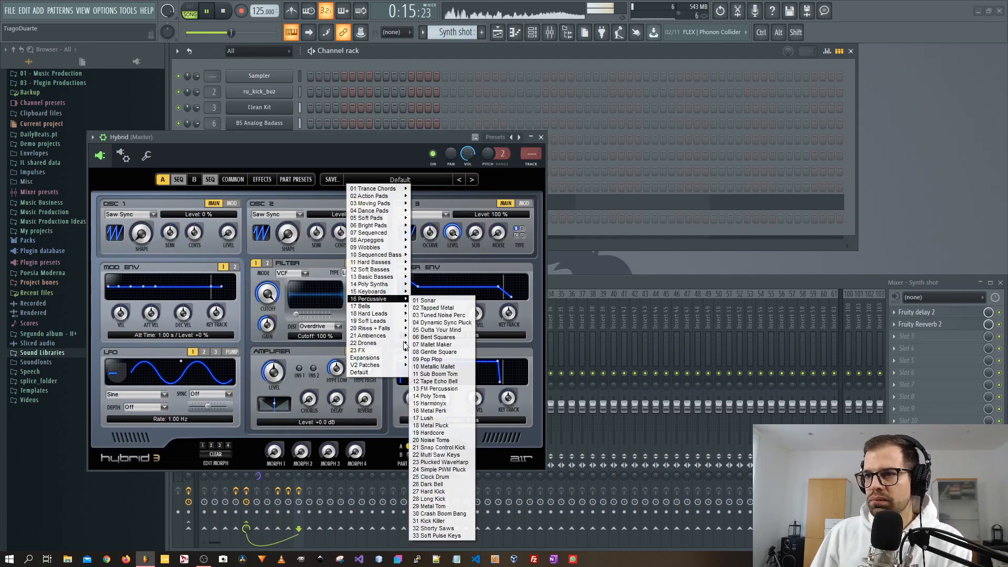
mouse_move(382, 329)
click(443, 326)
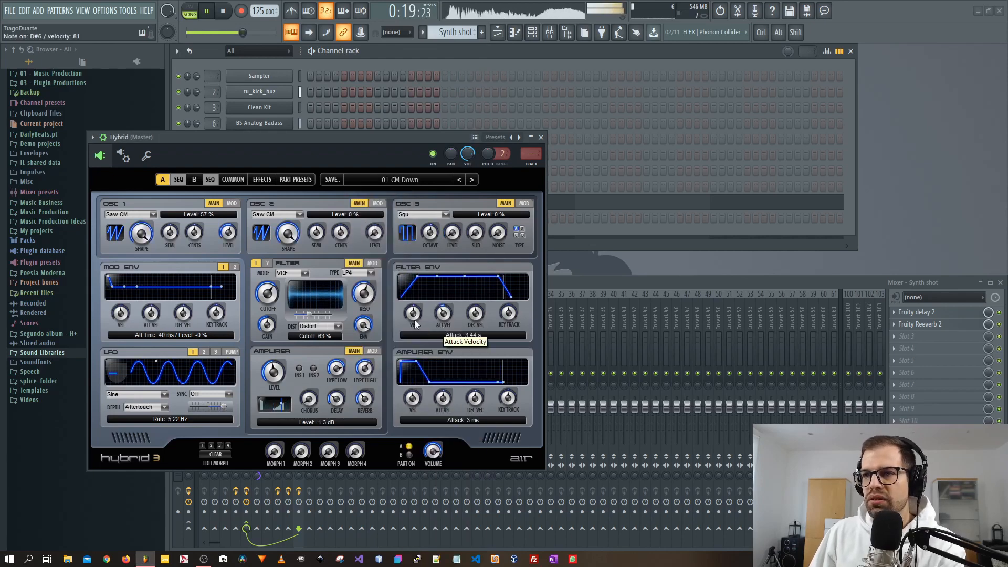
Step through the following Rises + Falls presets, lowering Hybrid's volume along the way.
click(472, 180)
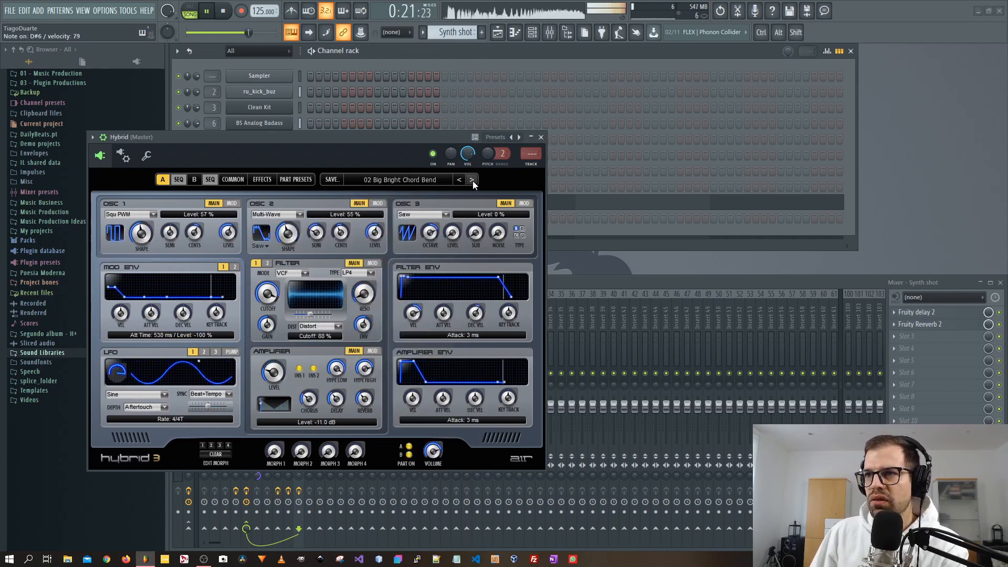
drag(467, 154, 468, 176)
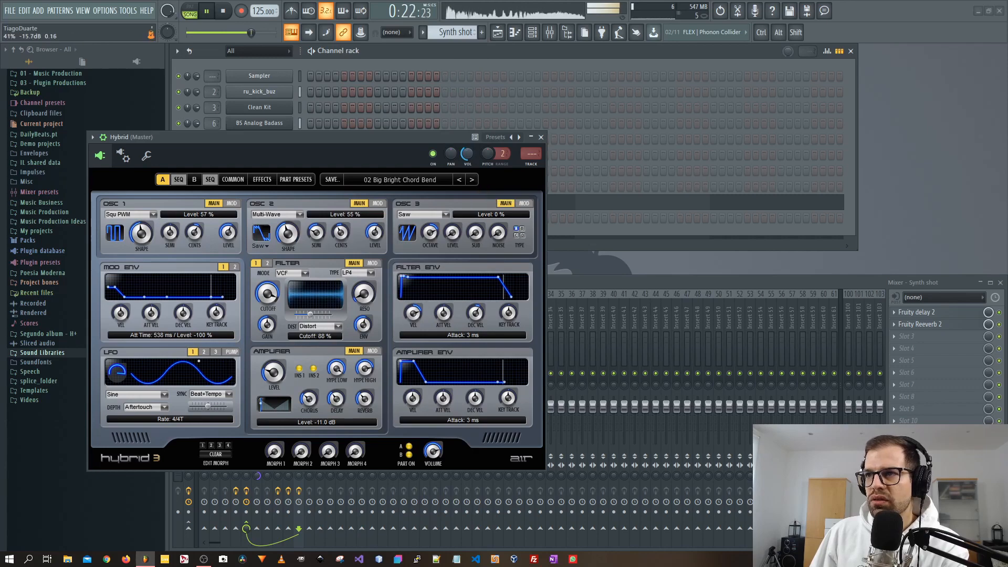
click(474, 179)
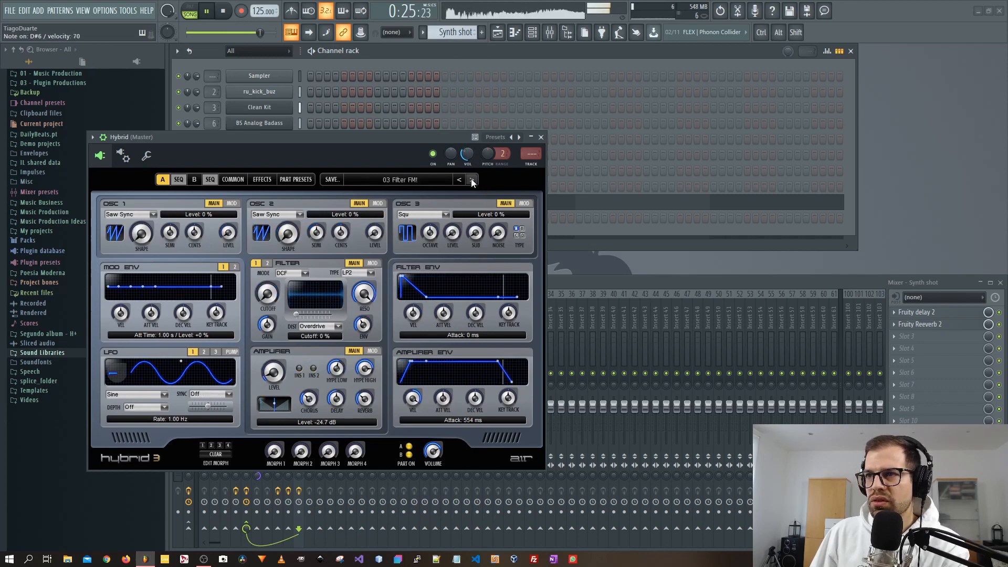
click(472, 180)
click(472, 180)
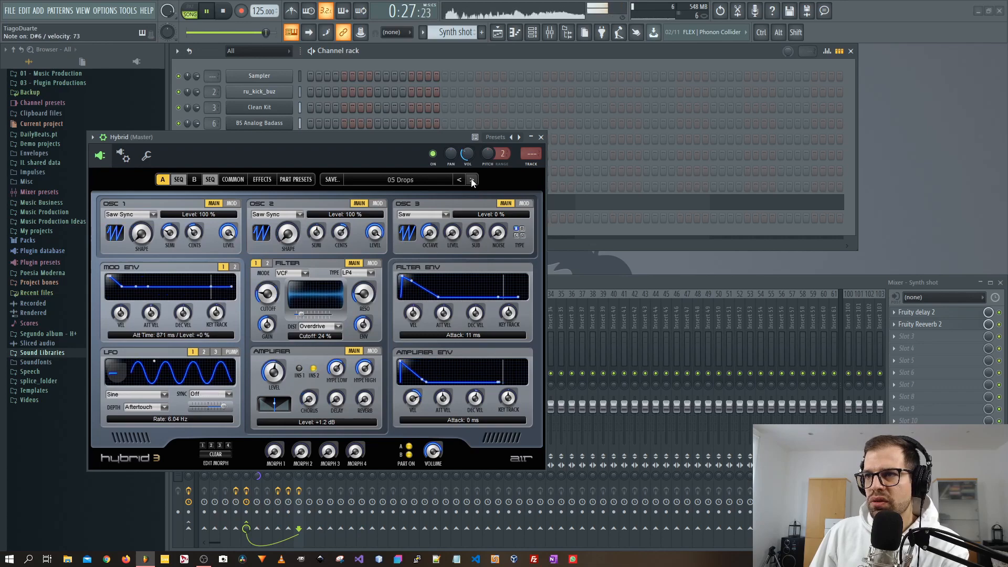
click(473, 180)
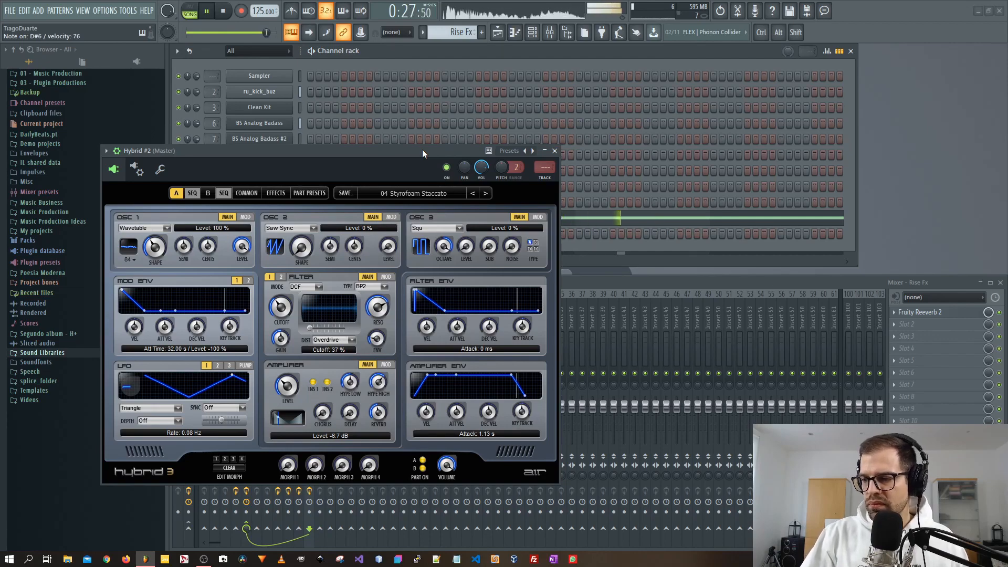
Open Hybrid #2's piano roll and draw a D#6 note two bars long at the pattern start.
click(555, 152)
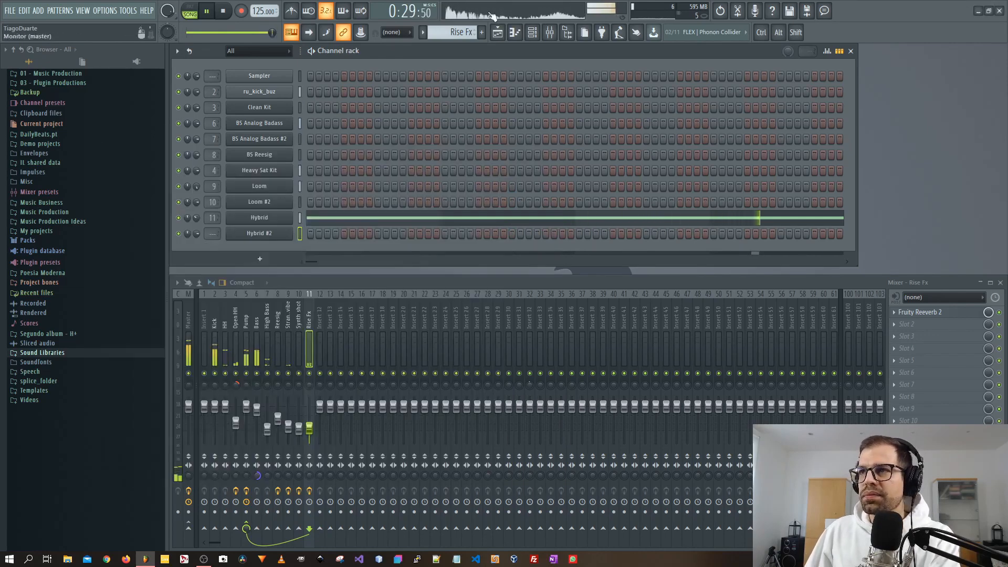
right_click(259, 233)
click(315, 232)
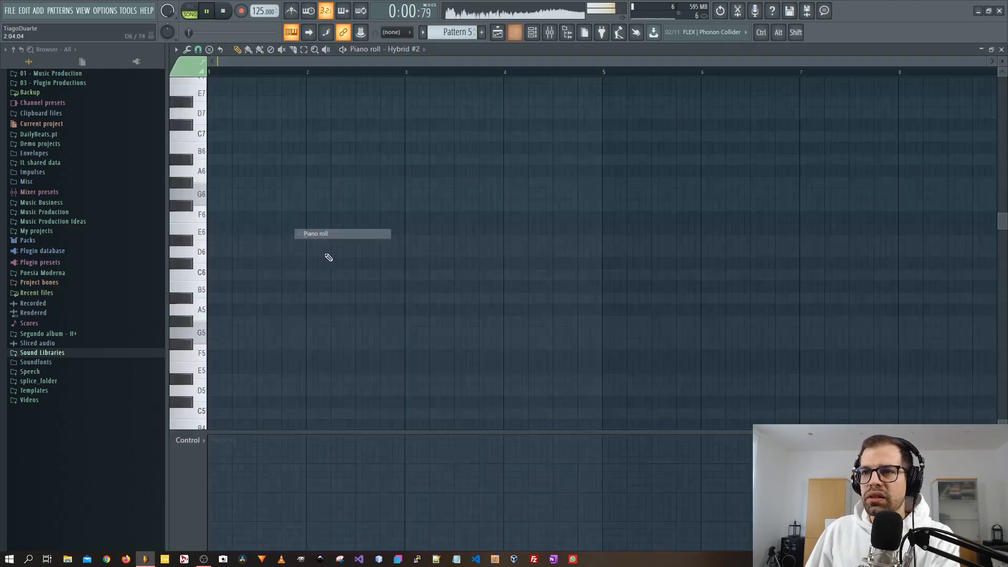
click(214, 240)
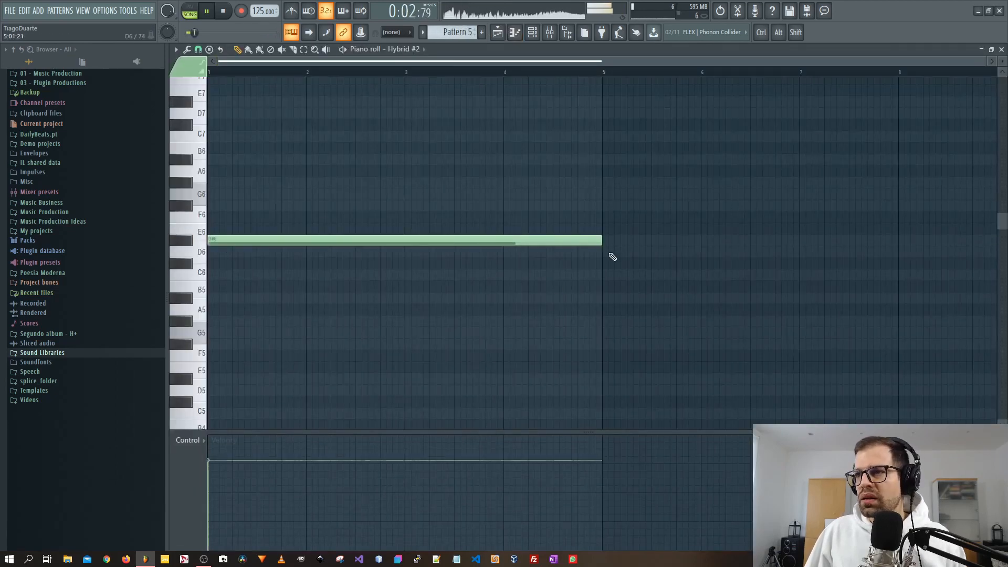
drag(600, 240, 404, 236)
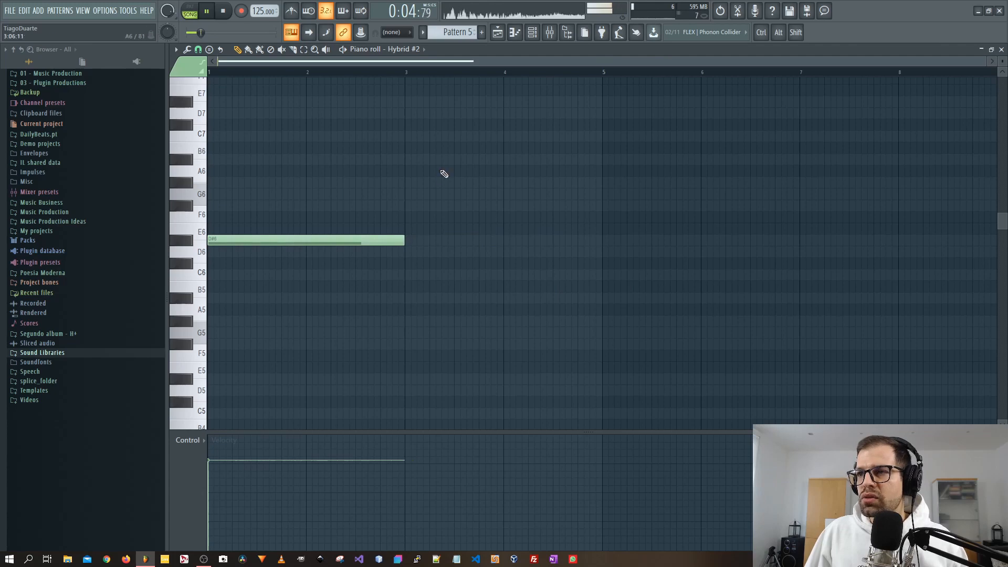
key(Escape)
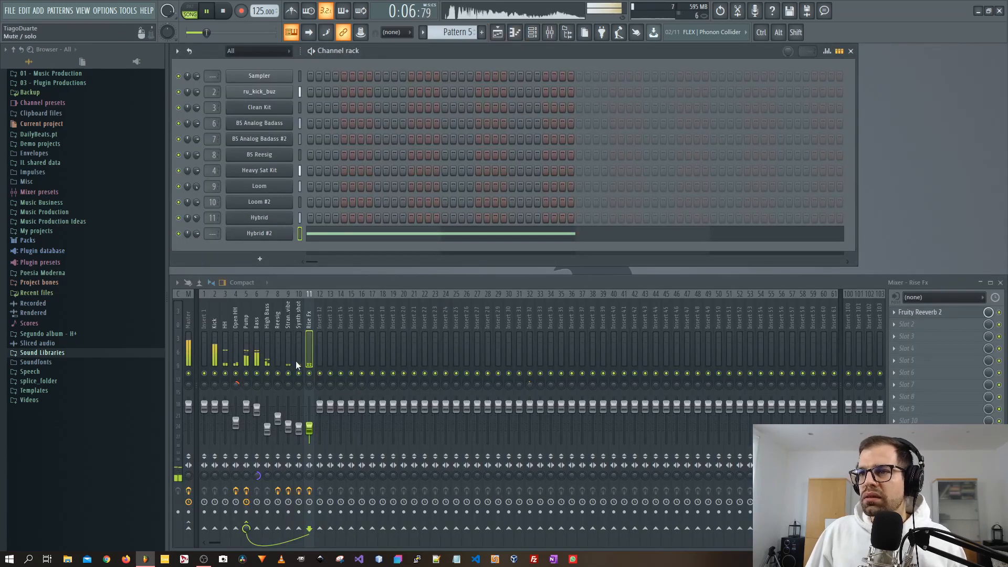
Place Pattern 5 on Track 5 of the playlist at bars 1, 5 and 9.
click(497, 28)
scroll(389, 361, down, 3)
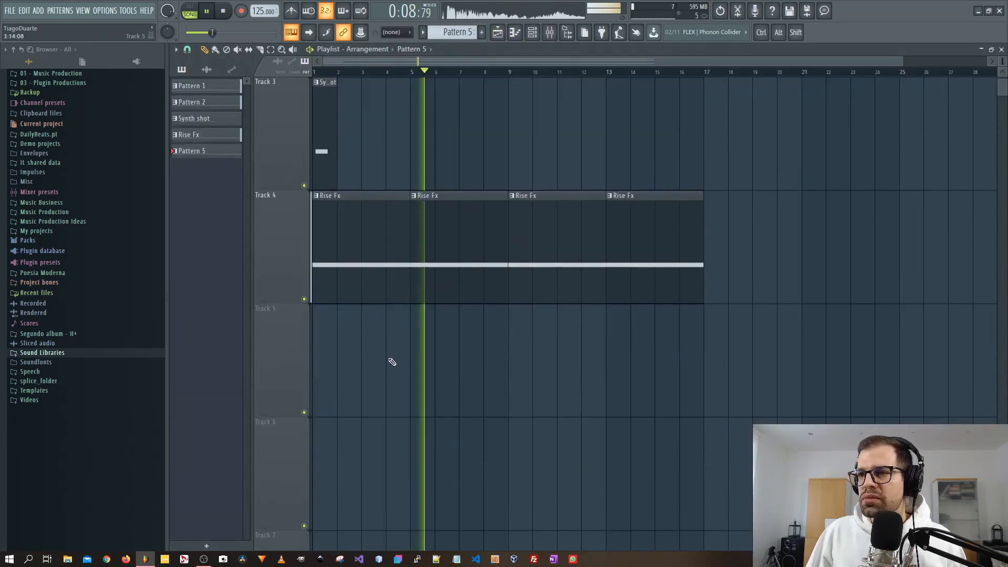
scroll(388, 361, down, 1)
scroll(372, 368, up, 1)
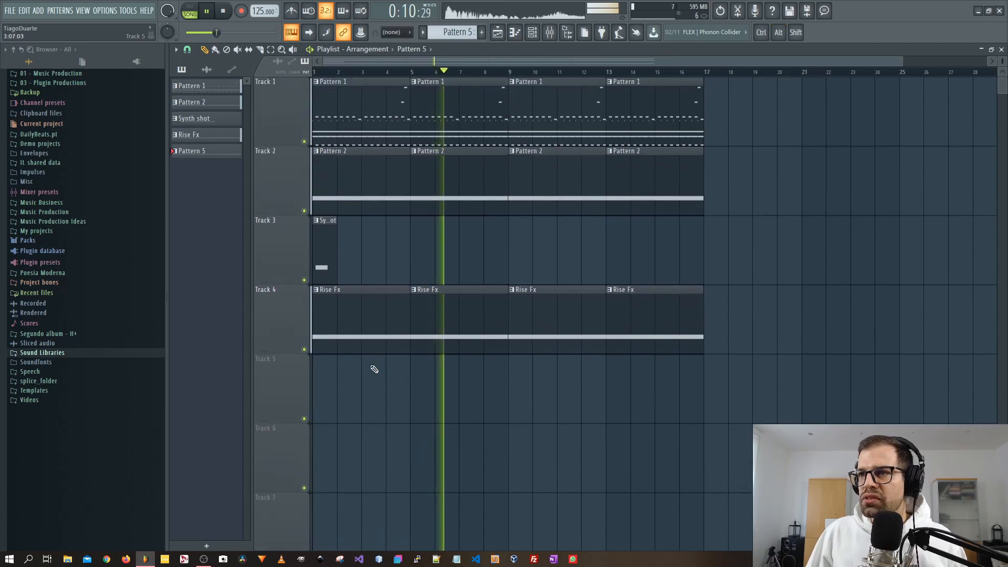
click(318, 392)
click(506, 398)
click(418, 398)
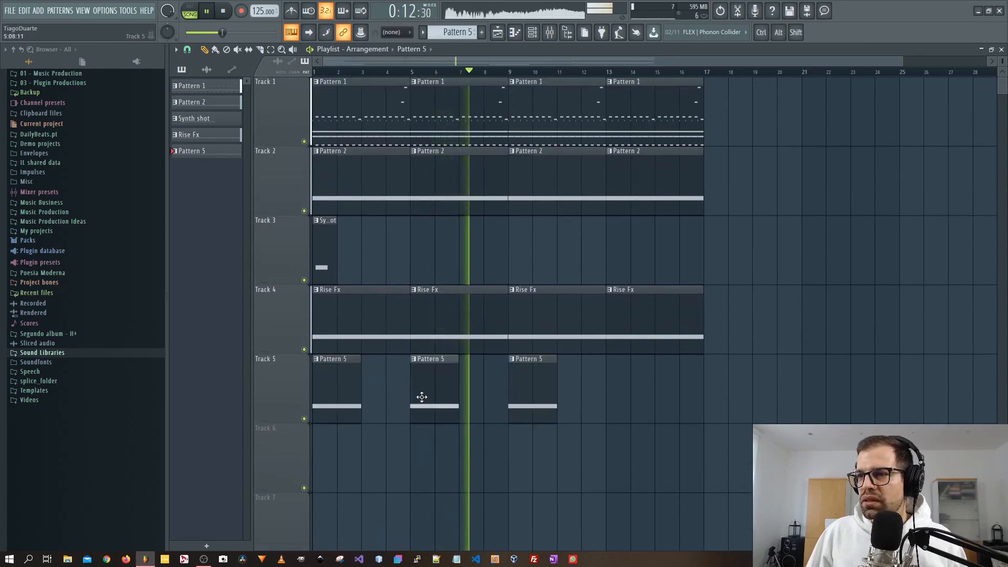
click(633, 406)
key(F5)
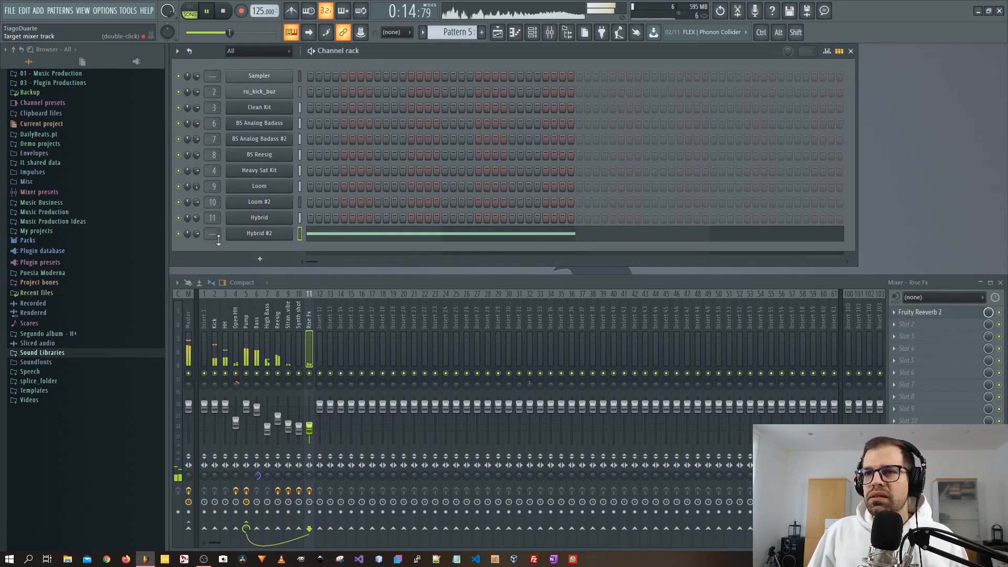
Route Hybrid #2 to mixer insert 12 and lower that insert's fader slightly.
scroll(211, 236, up, 12)
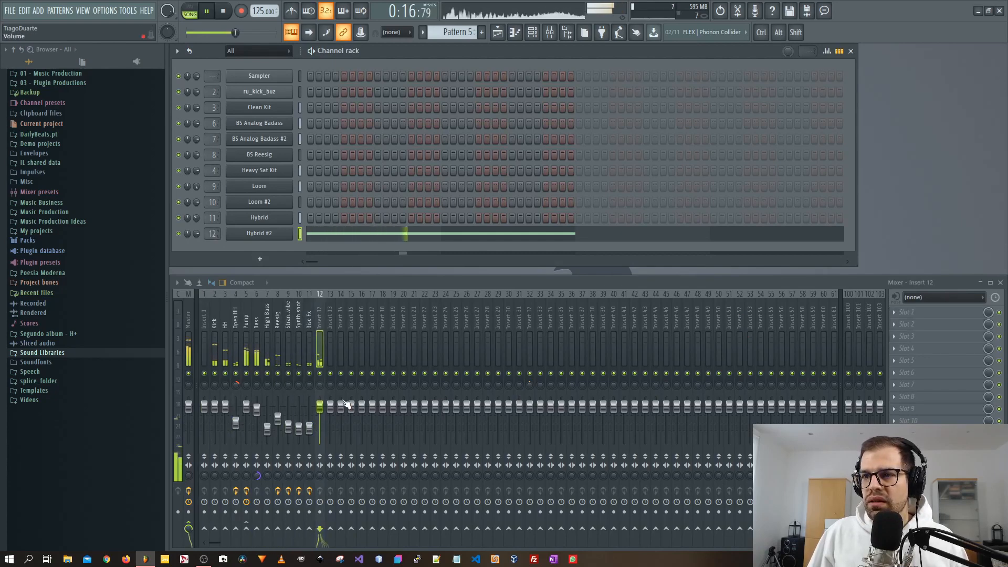
drag(322, 408, 321, 417)
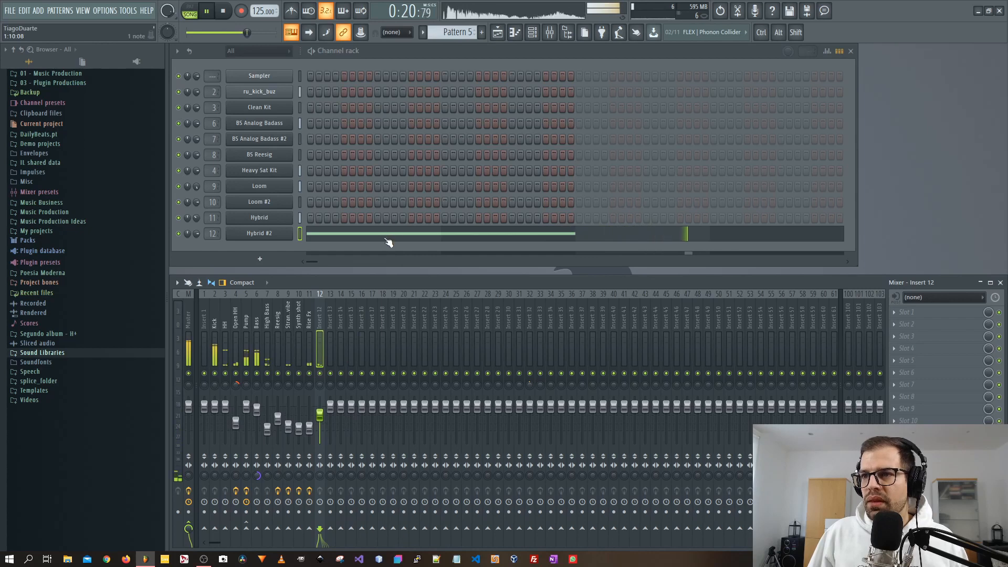
Rename mixer insert 12 as Synth Staccato and start playback.
double_click(320, 317)
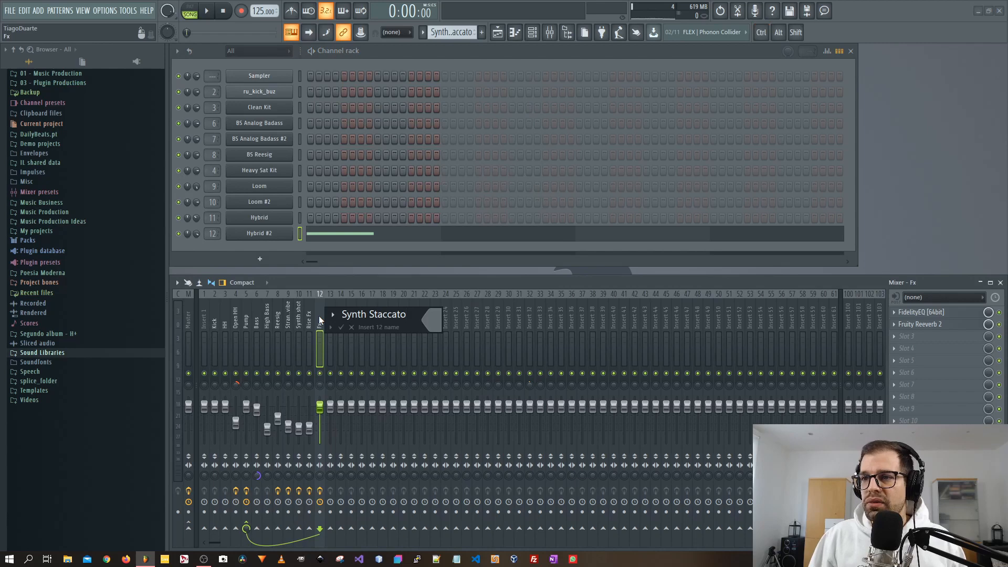
key(Return)
key(space)
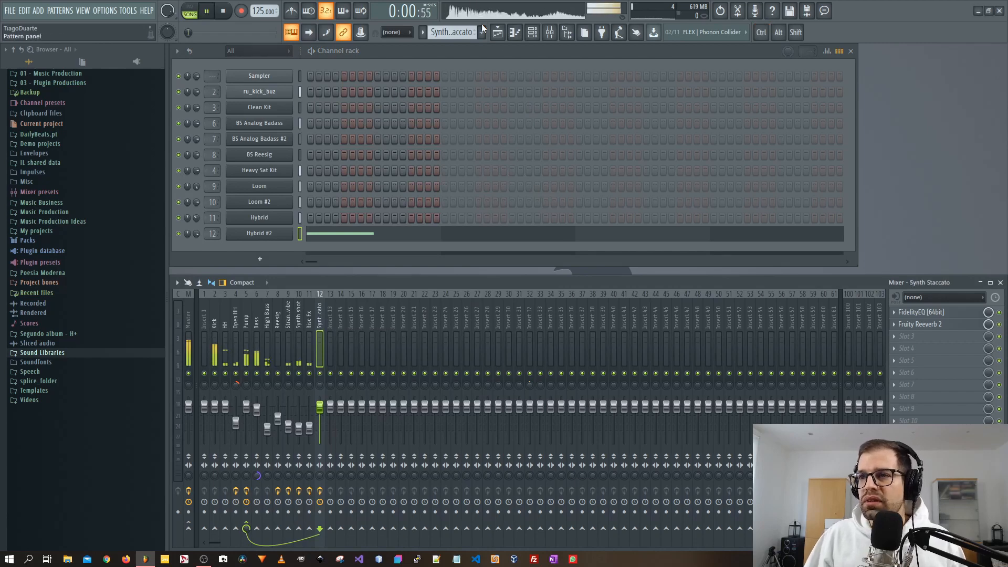
Review the Synth Staccato clips in the playlist arrangement.
click(498, 33)
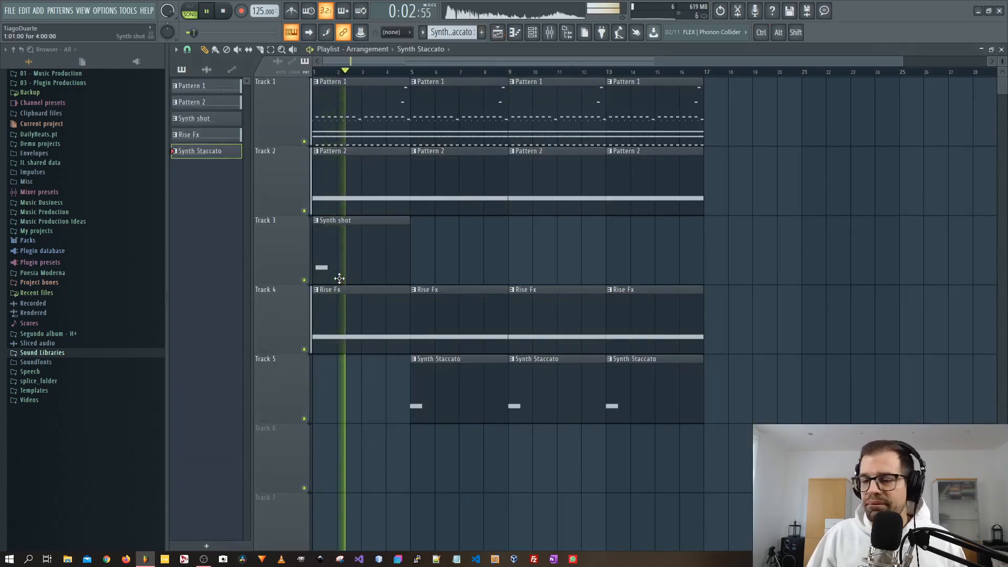
drag(753, 492, 413, 357)
ctrl+click(495, 473)
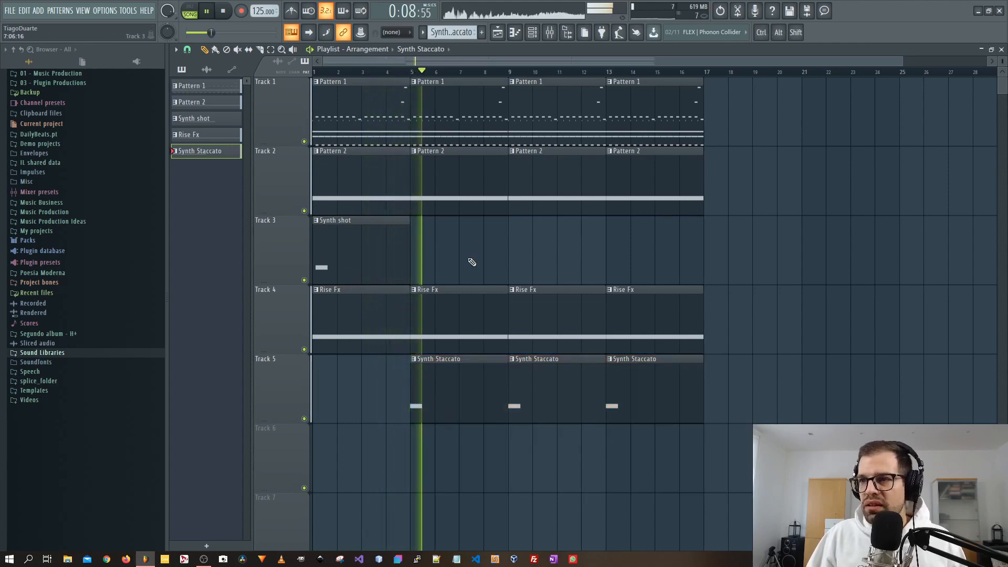
key(F5)
Add a new Loom instrument channel to the channel rack.
click(260, 259)
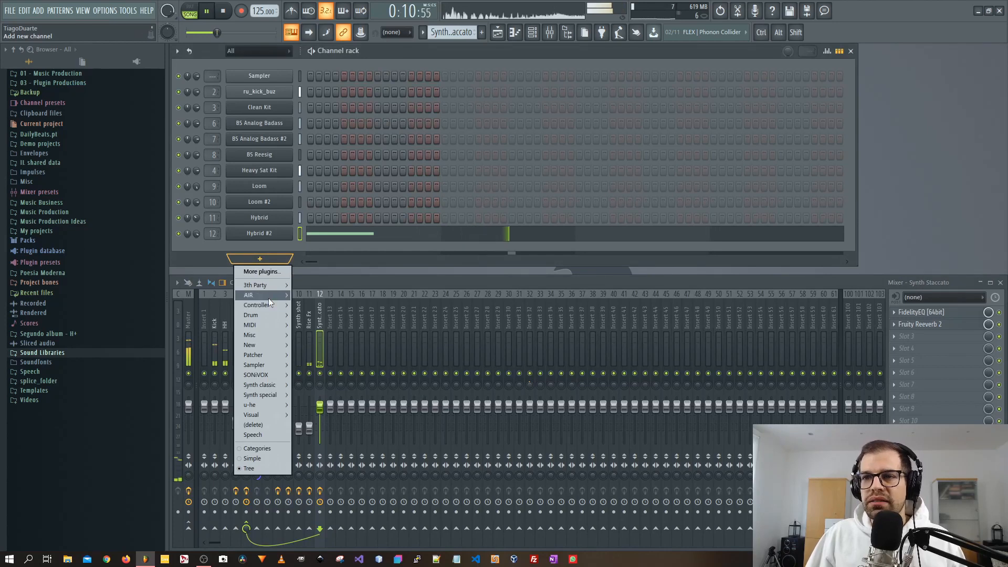
mouse_move(268, 296)
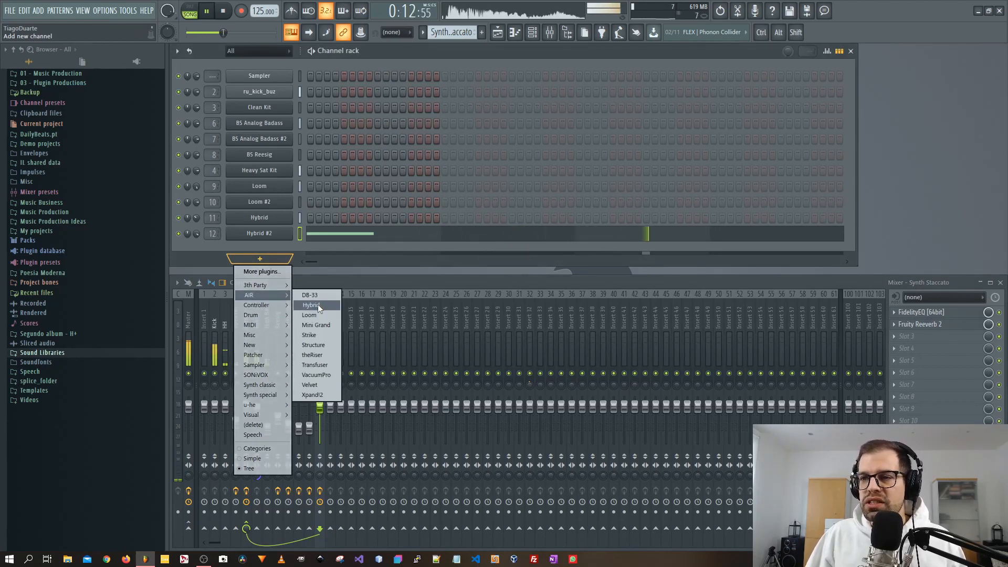
click(317, 314)
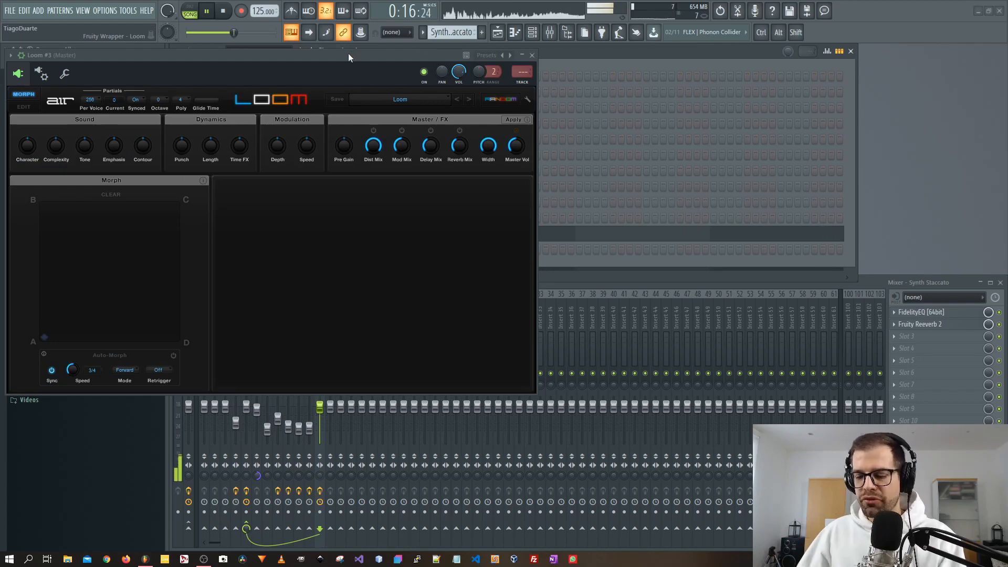
Step through Loom's presets, returning to the Default preset.
click(492, 102)
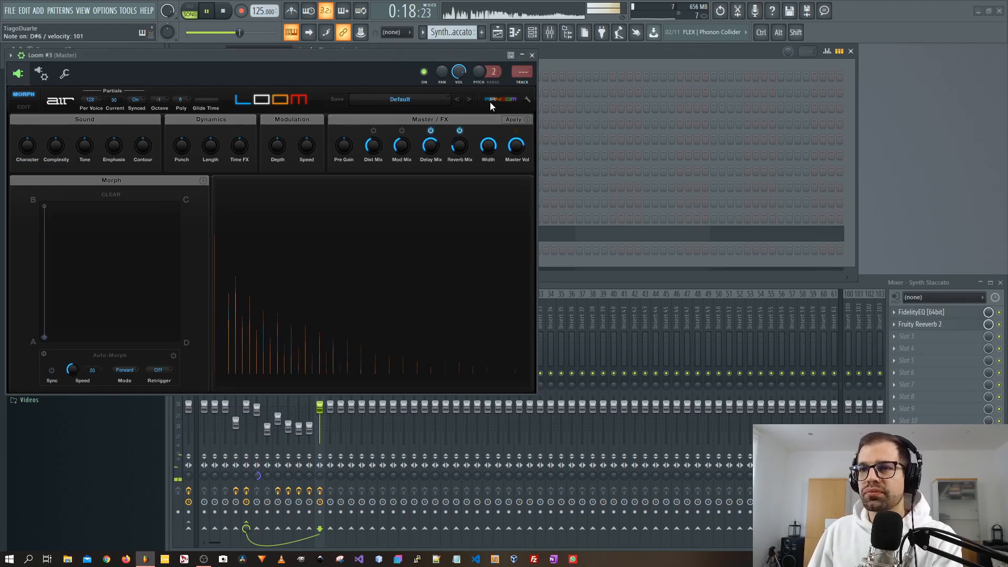
click(497, 99)
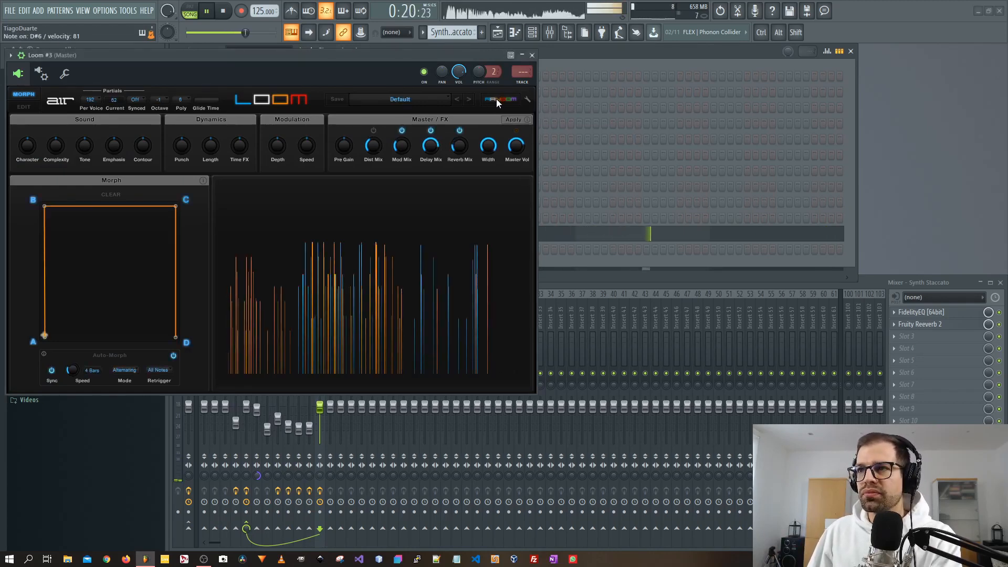
click(505, 101)
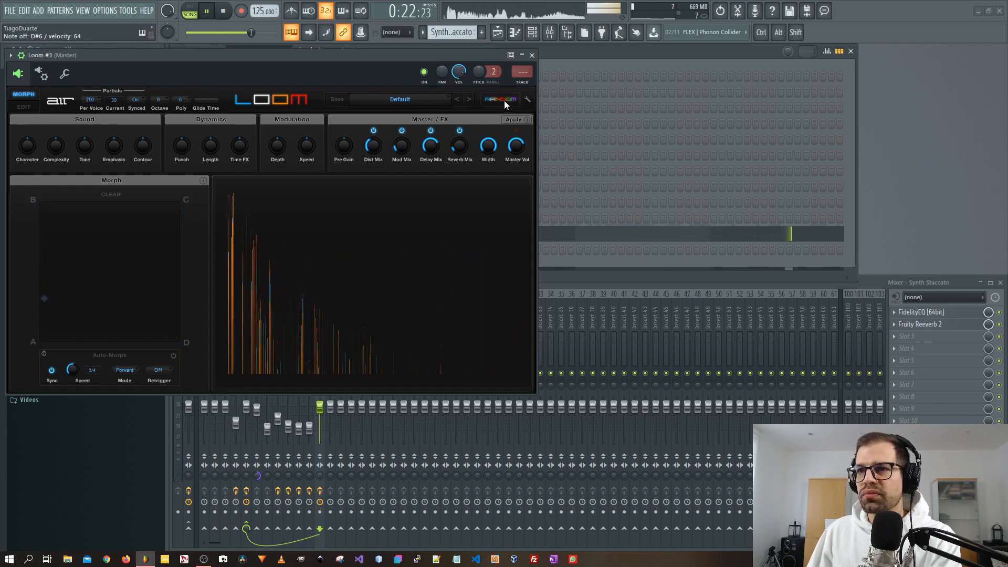
click(504, 100)
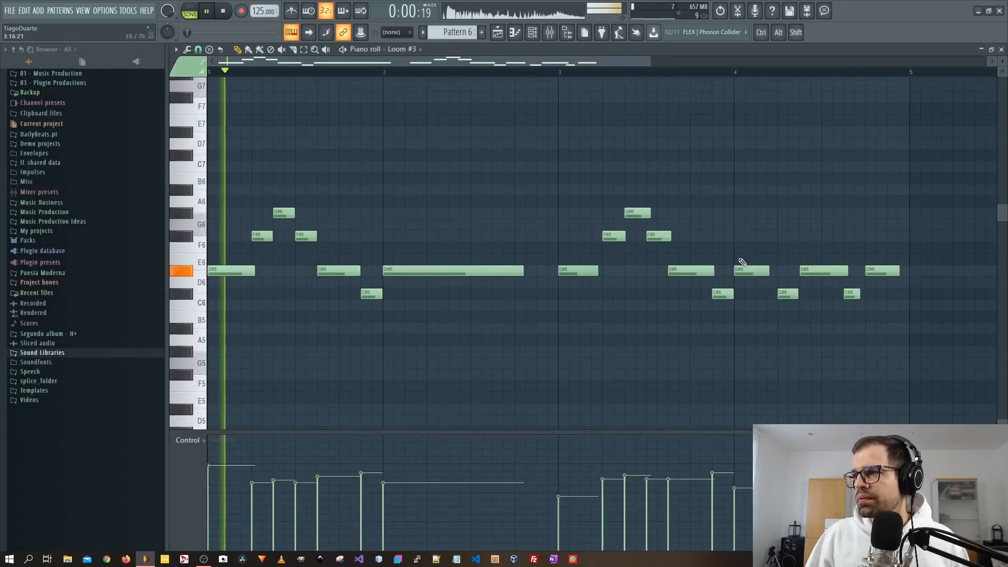
Select the notes in the last bar of Loom #3's melody pattern and quantize them.
drag(909, 197, 619, 329)
key(ctrl+l)
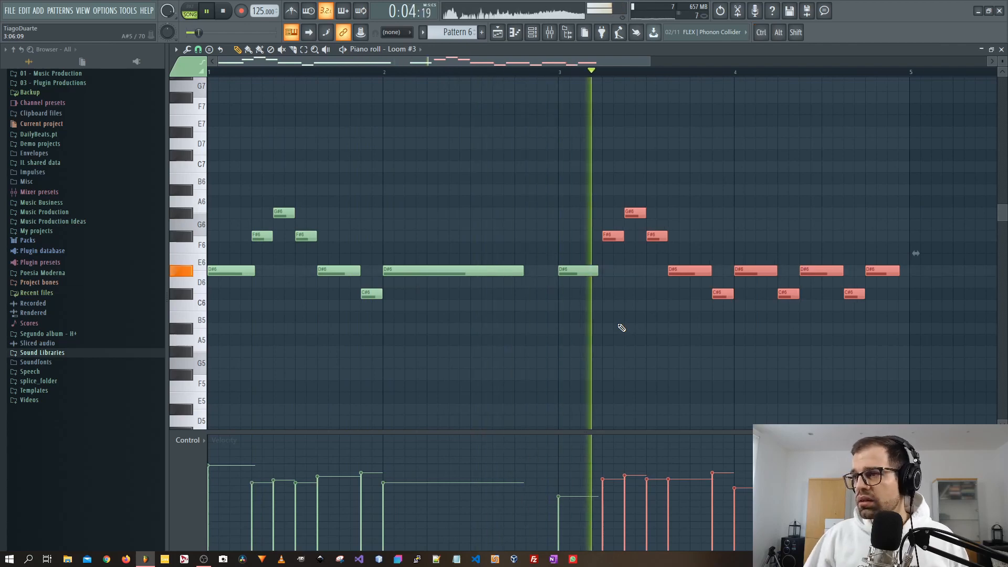
key(ctrl+d)
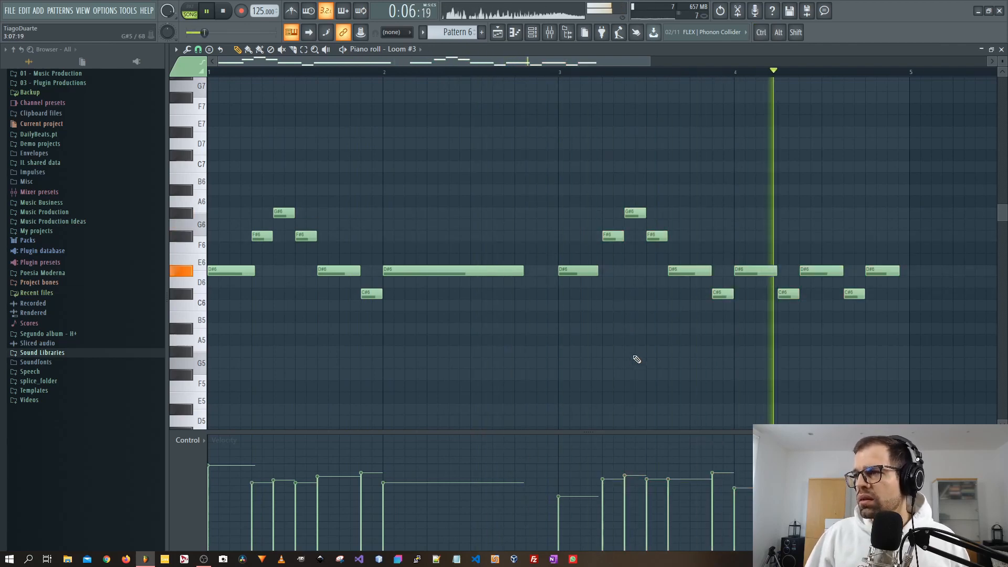
Route Loom #3 to mixer insert 13 and nudge that insert's fader.
key(F7)
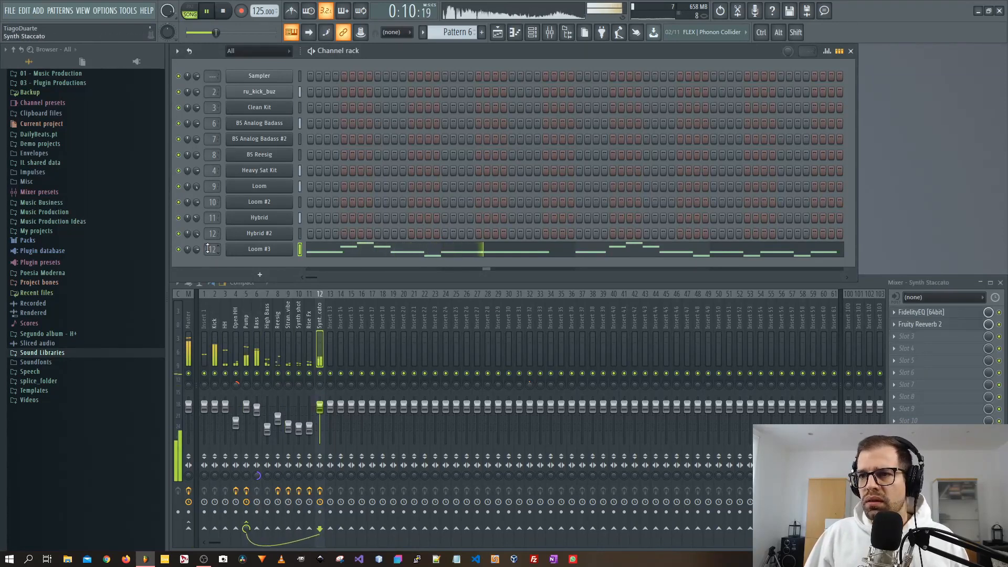
scroll(207, 249, up, 1)
drag(331, 407, 331, 409)
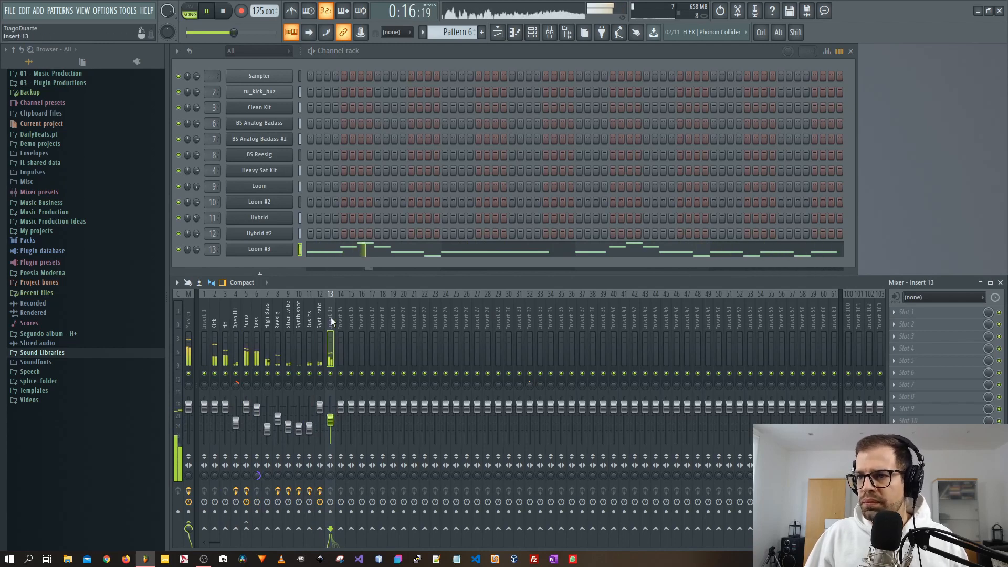
Load Fruity Reeverb 2 into the first effect slot of insert 13.
click(906, 312)
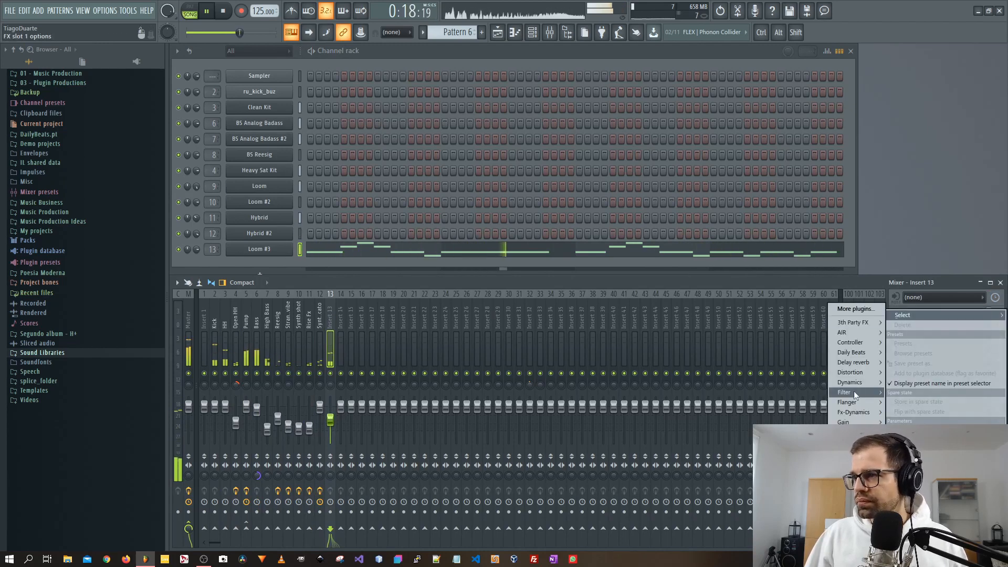
mouse_move(855, 362)
click(808, 404)
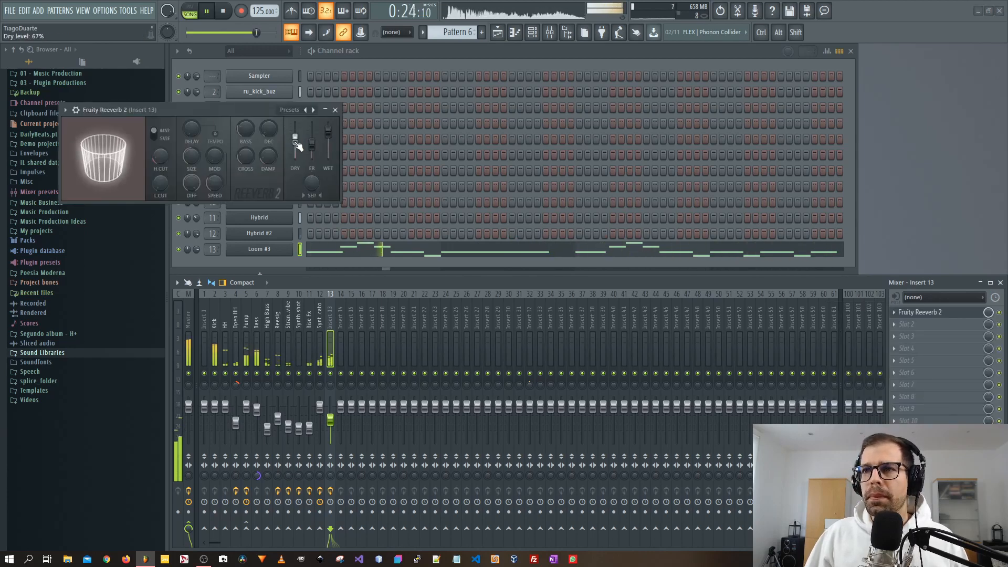
Reset the reverb's dry level and set its decay time to about 3.9 sec.
right_click(295, 134)
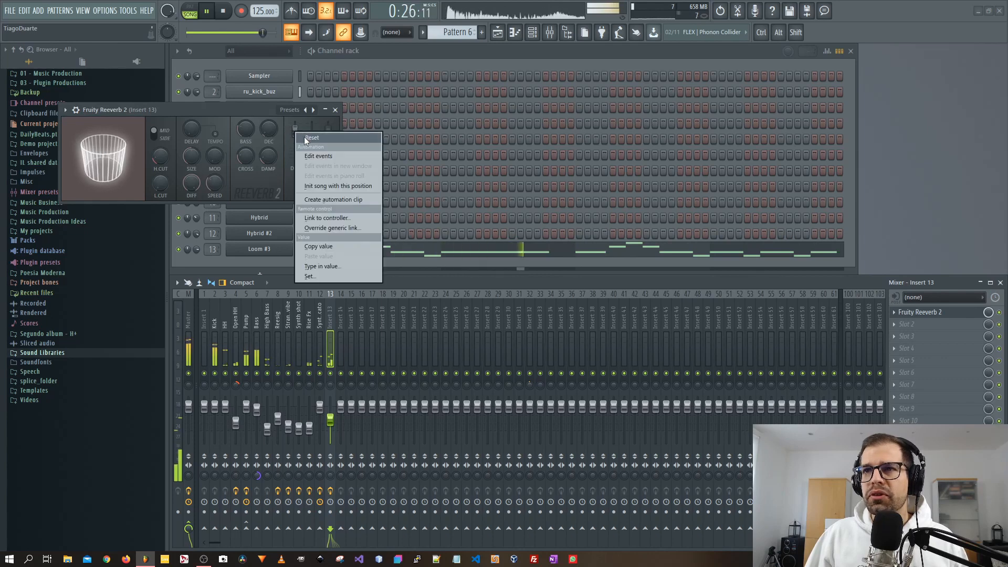
click(311, 138)
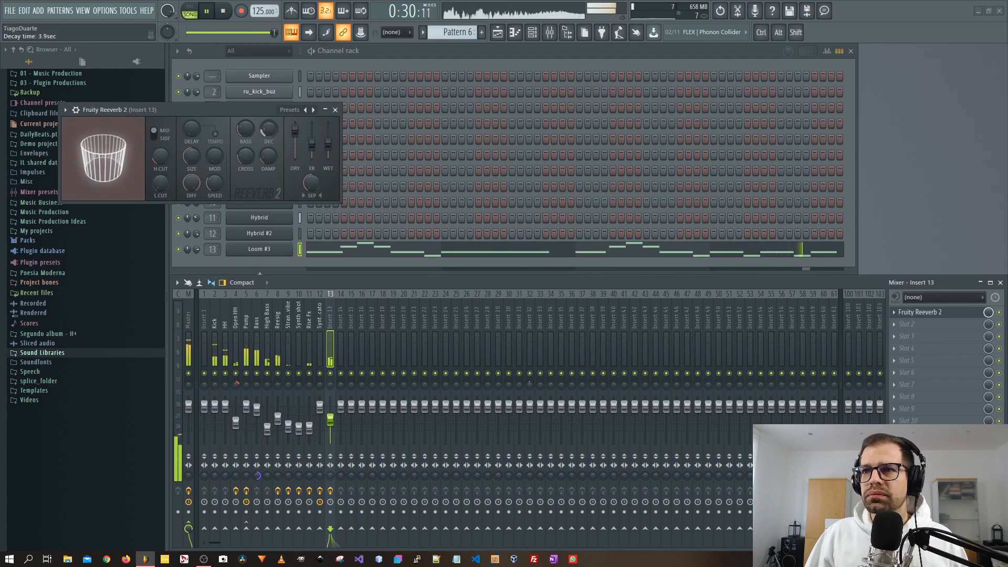
drag(192, 157, 192, 176)
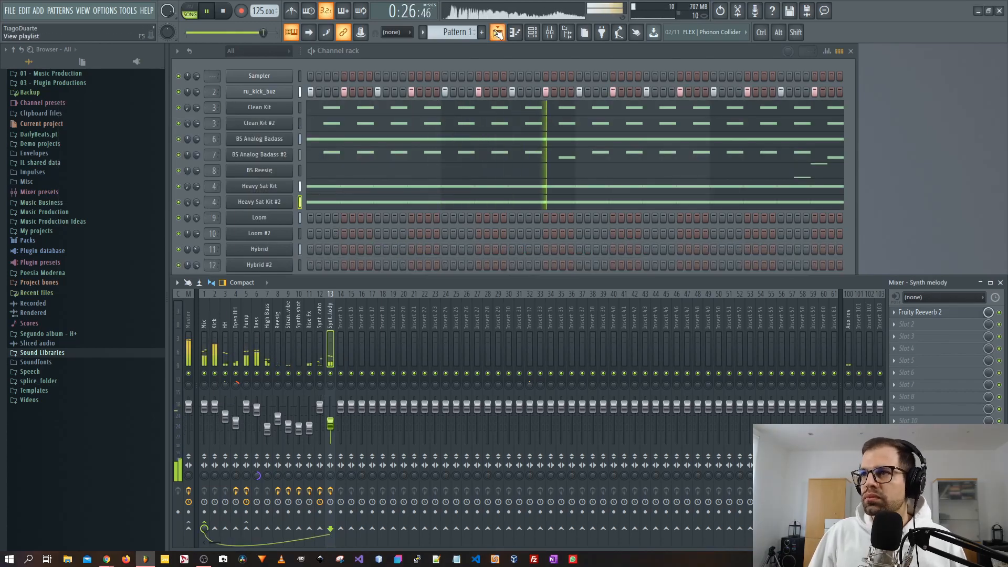
Rename the Loom pattern on Track 2 of the playlist as Strange vibe.
click(498, 33)
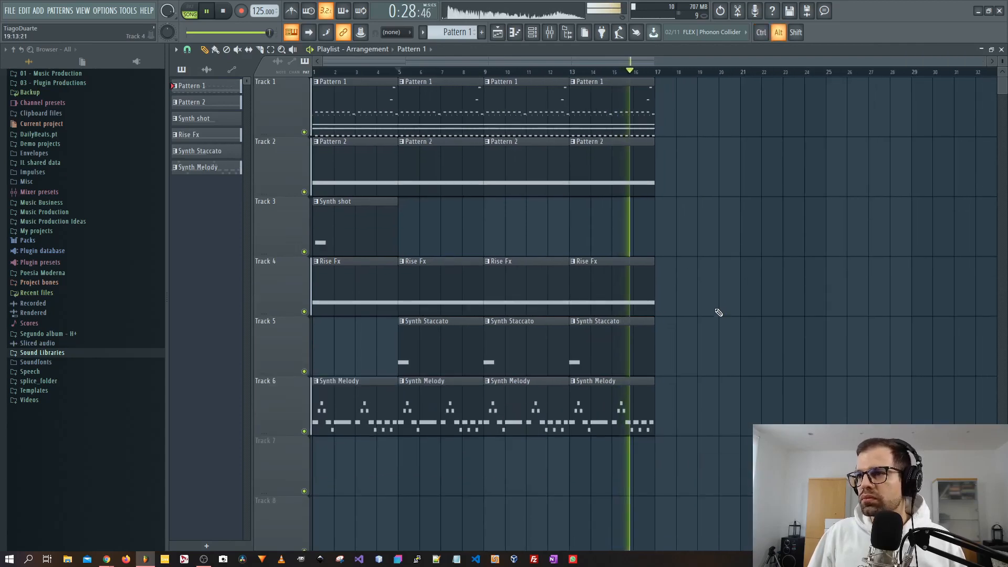
alt+scroll(718, 313, down, 1)
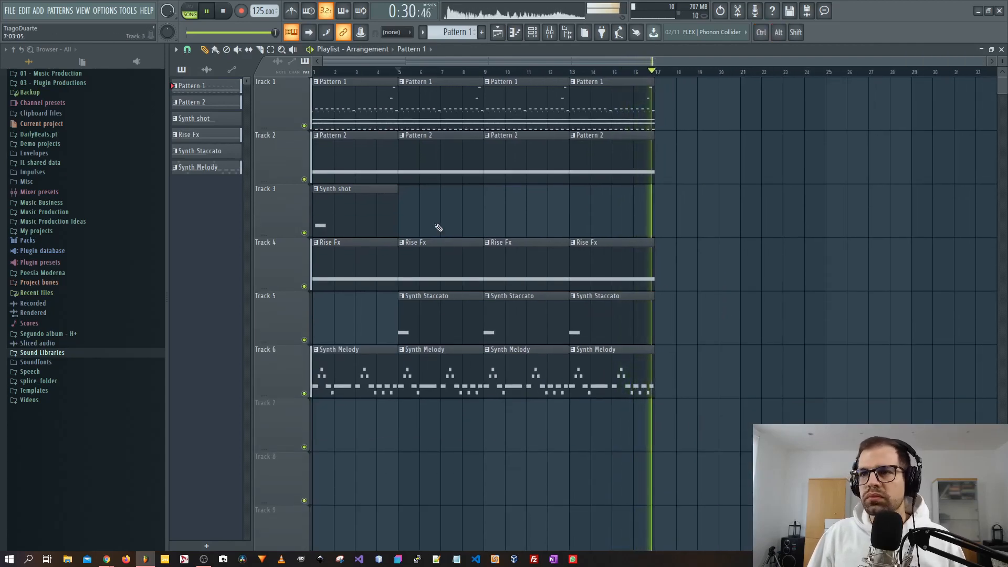
double_click(369, 169)
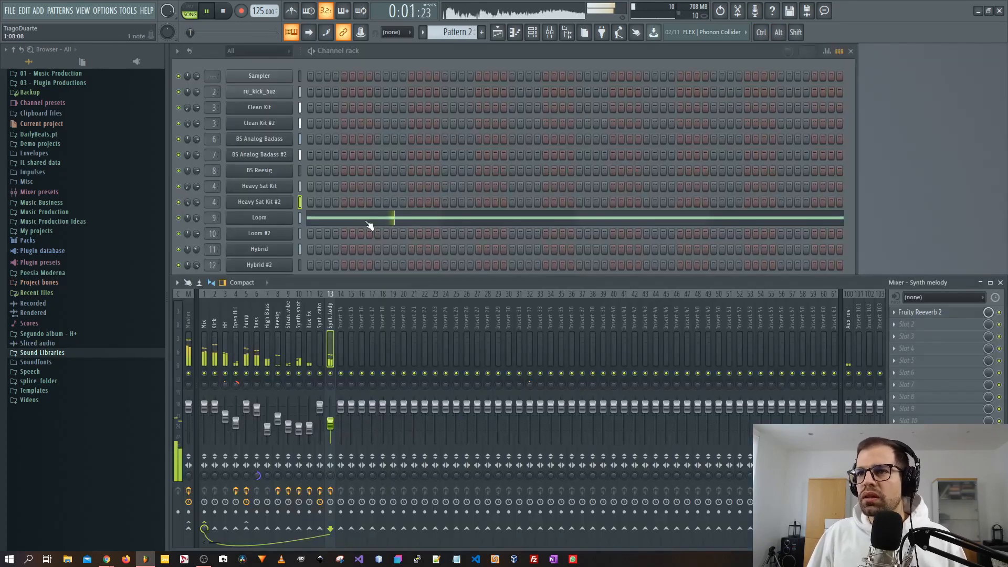
click(274, 222)
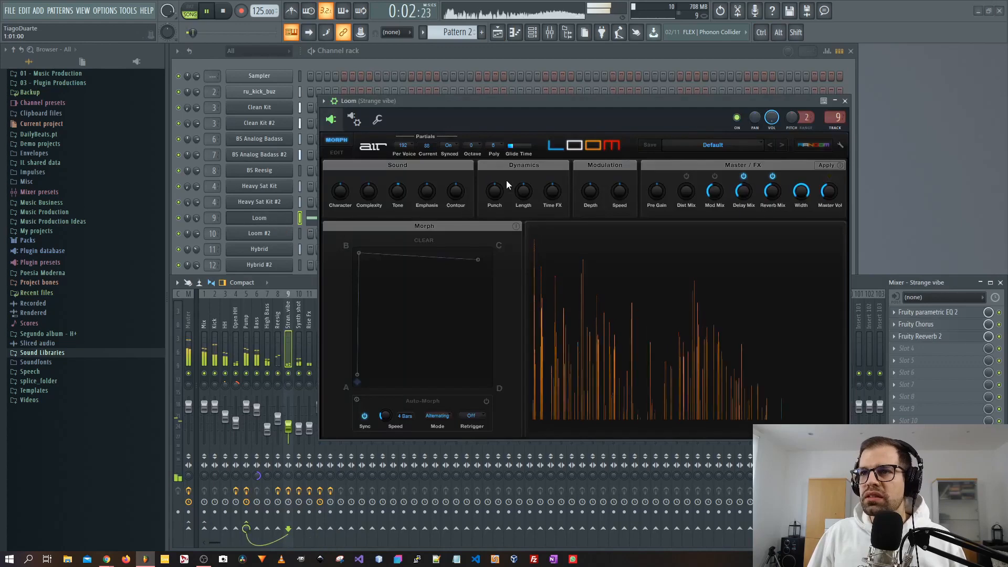
click(844, 101)
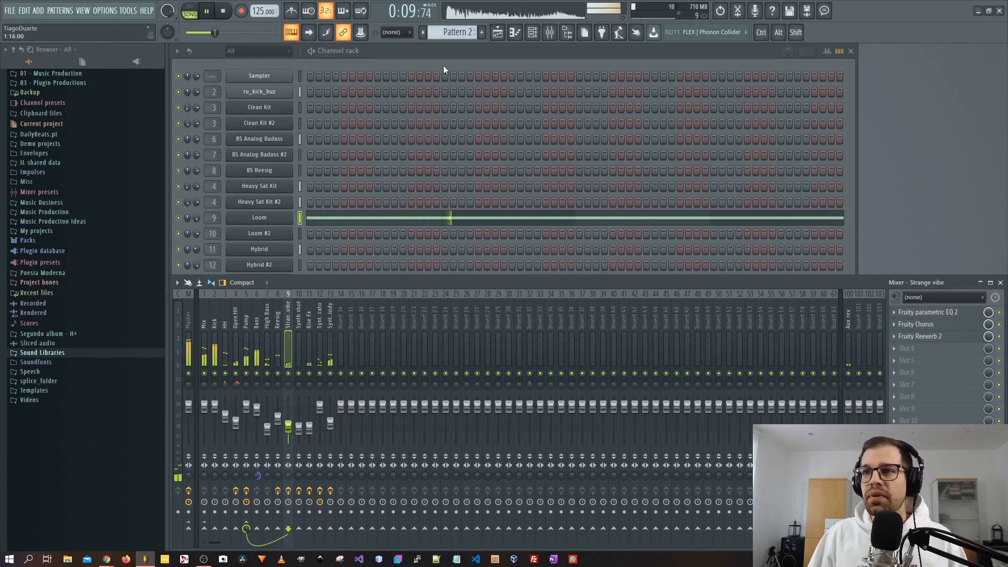
middle_click(459, 34)
text(Strange vibe)
key(Return)
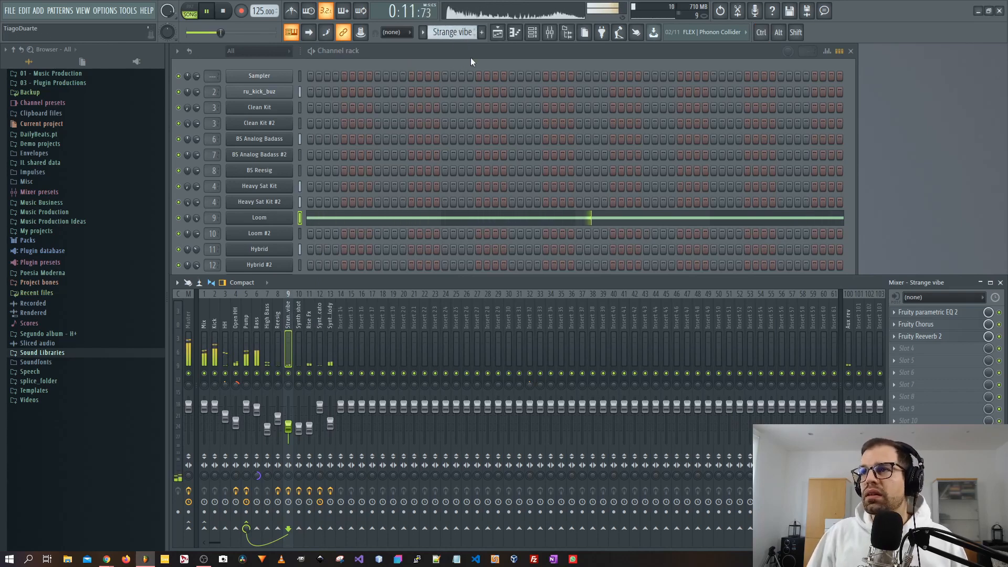
Inspect Pattern 1's channels and the full arrangement in the playlist.
click(497, 32)
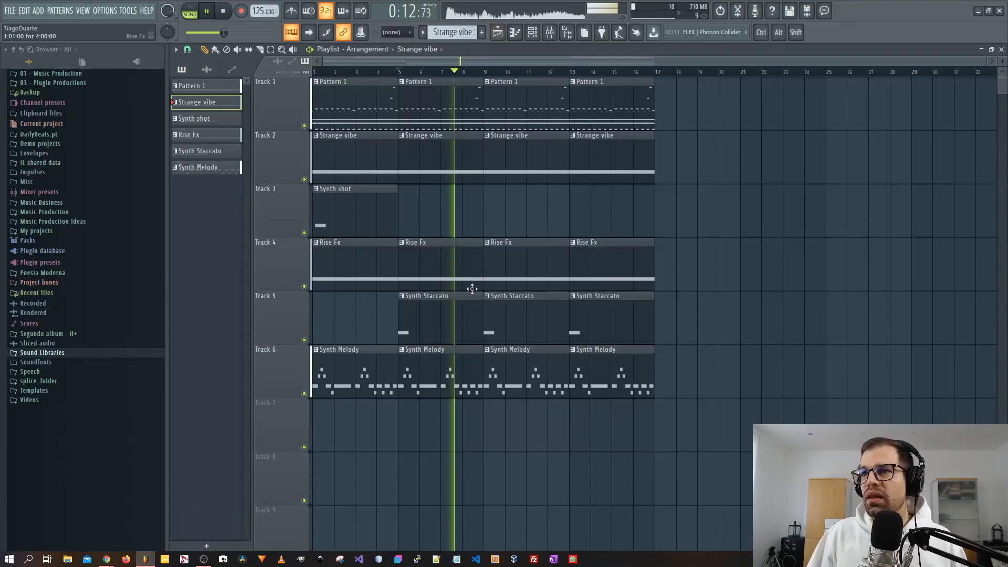
double_click(450, 106)
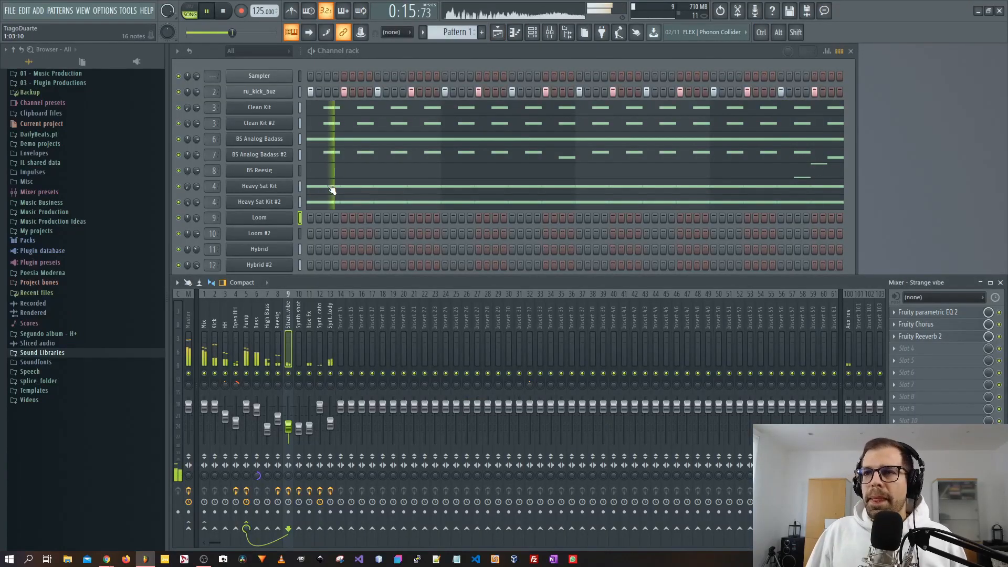
click(498, 32)
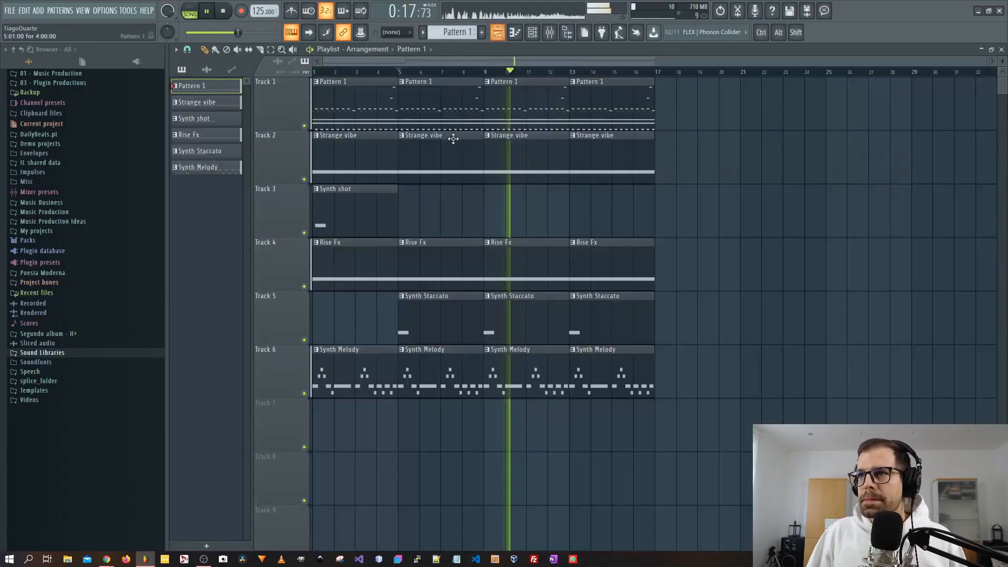
scroll(779, 225, up, 3)
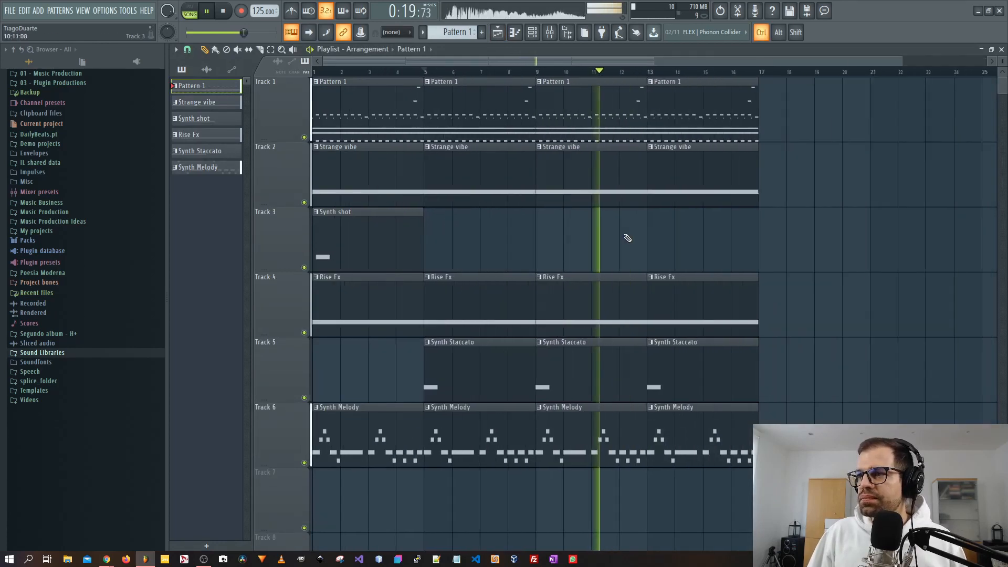
scroll(627, 237, down, 2)
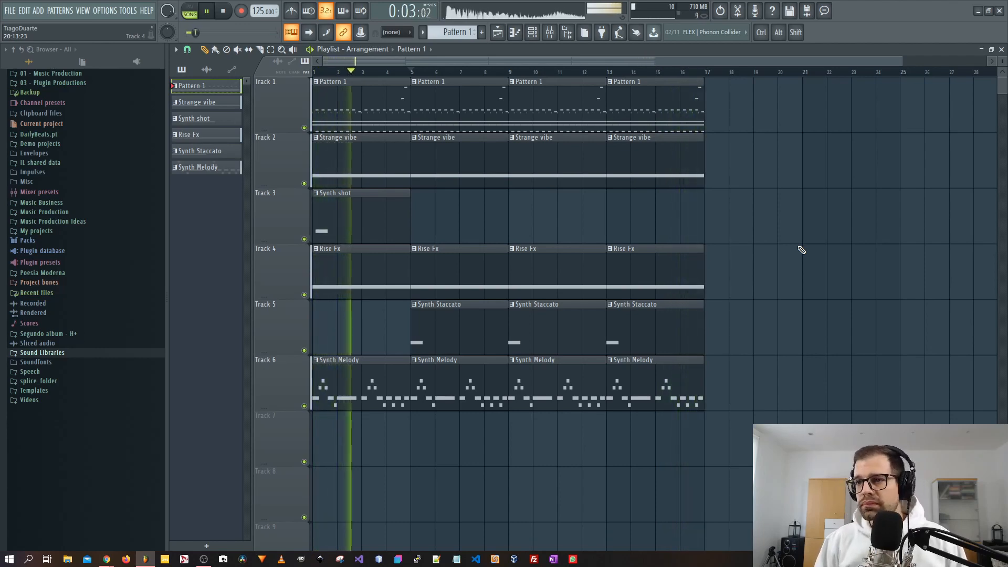
Play back the arrangement from the start to listen to all tracks together.
key(space)
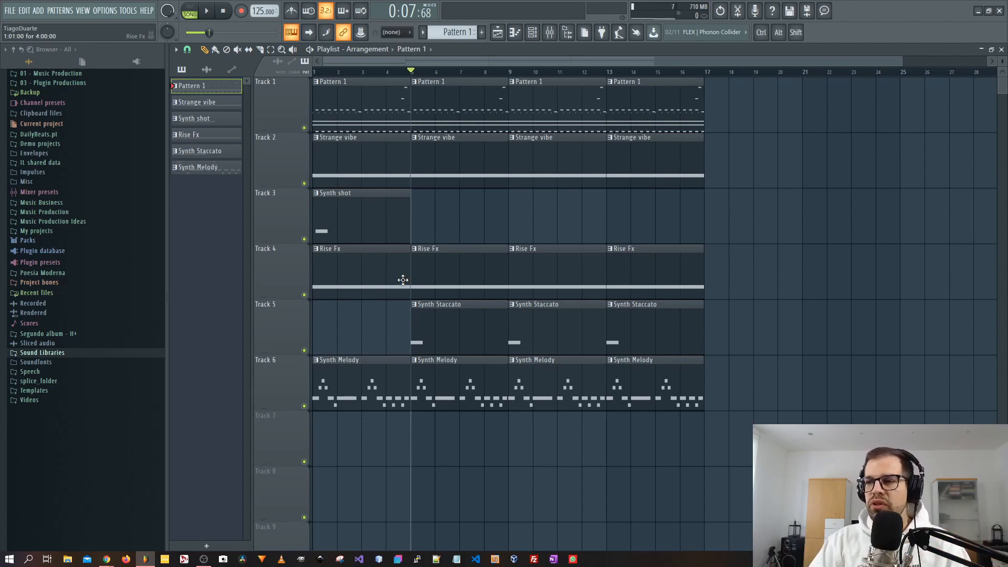
key(space)
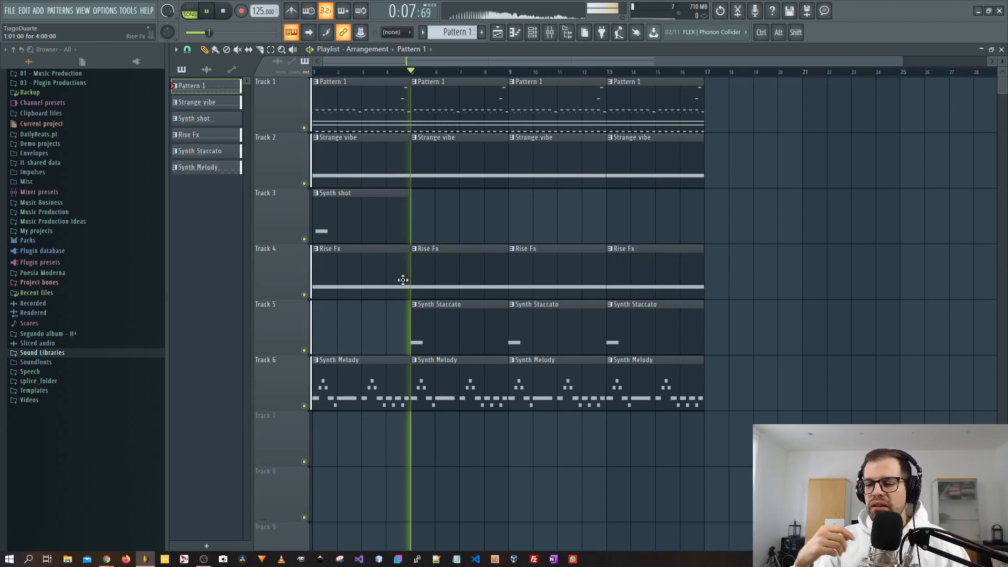
key(space)
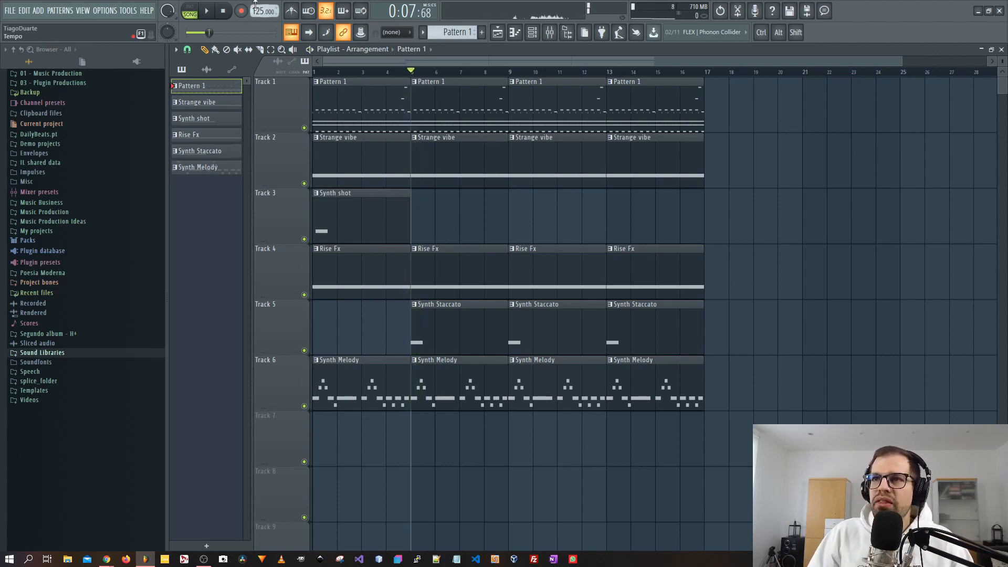
click(224, 10)
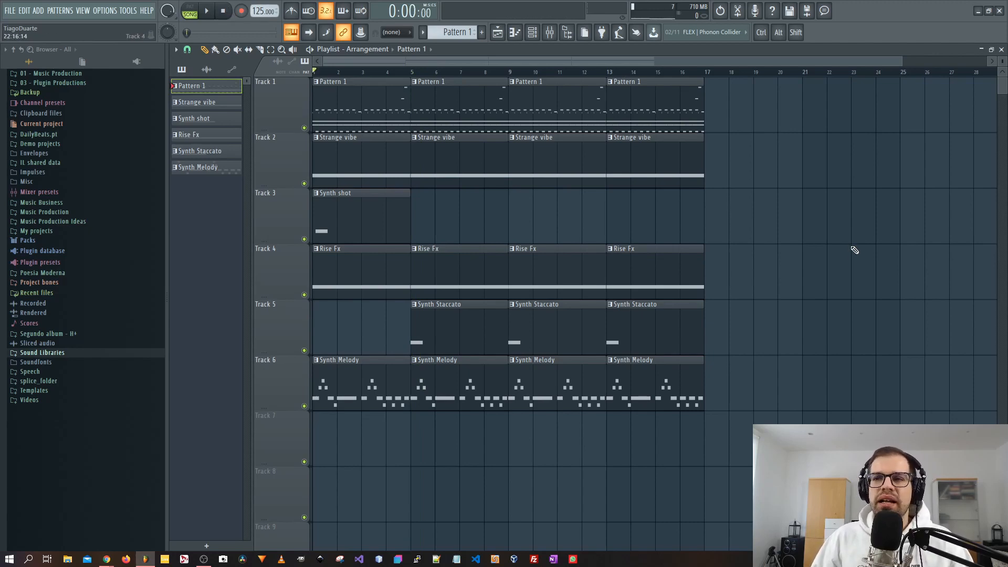
key(space)
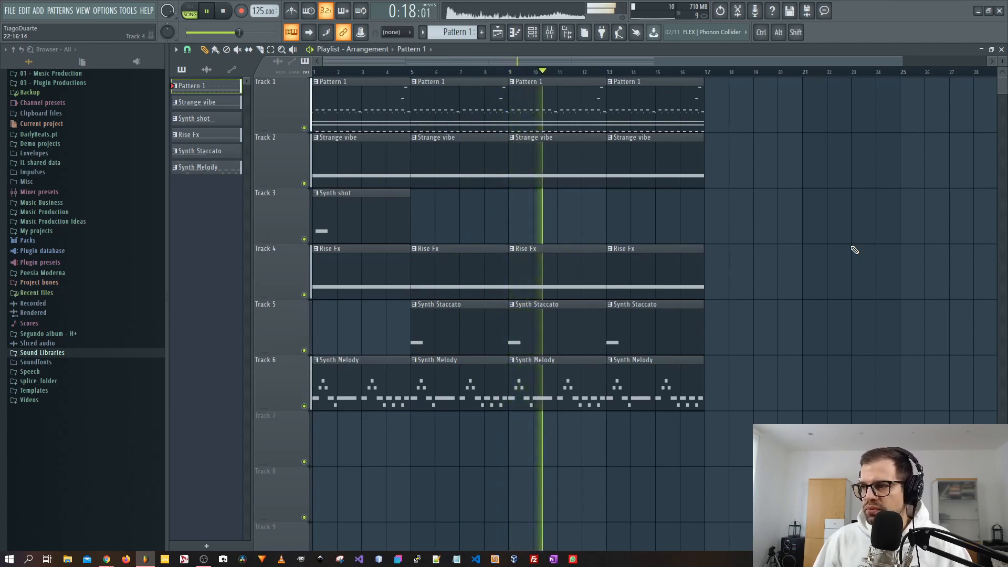
key(space)
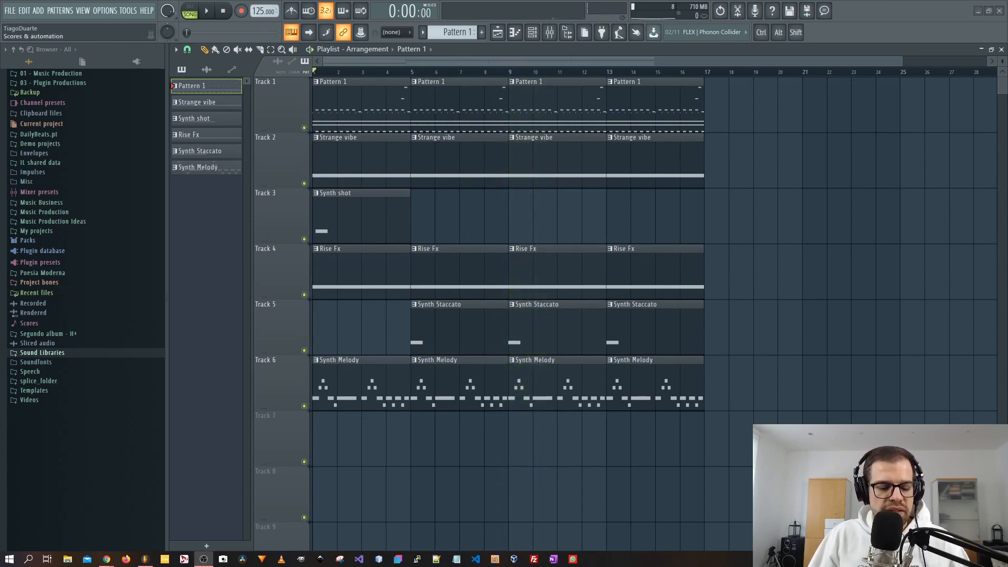